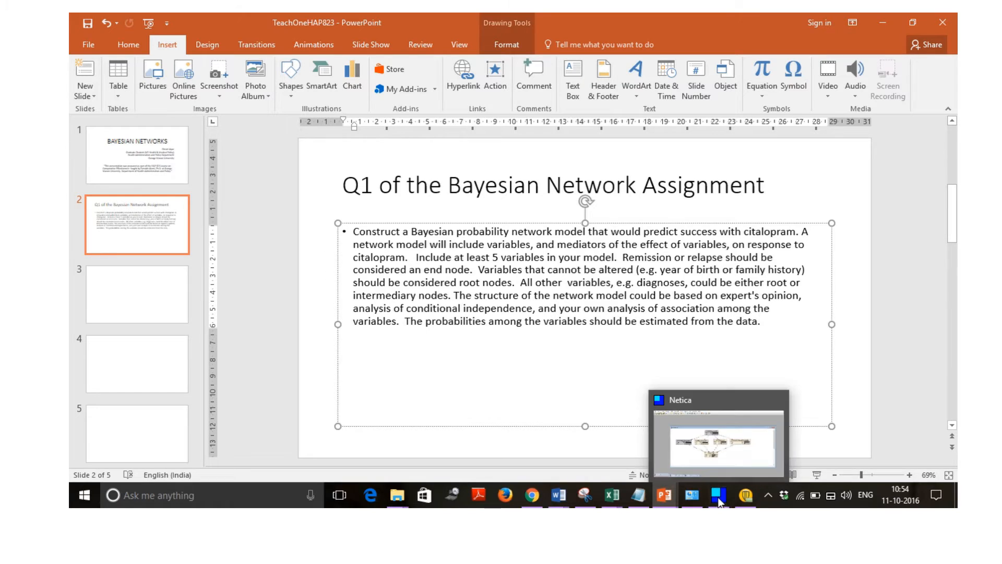
Switch to Netica, minimize the existing network window and create a new empty net.
{"action": "left_click", "coordinate": [719, 496]}
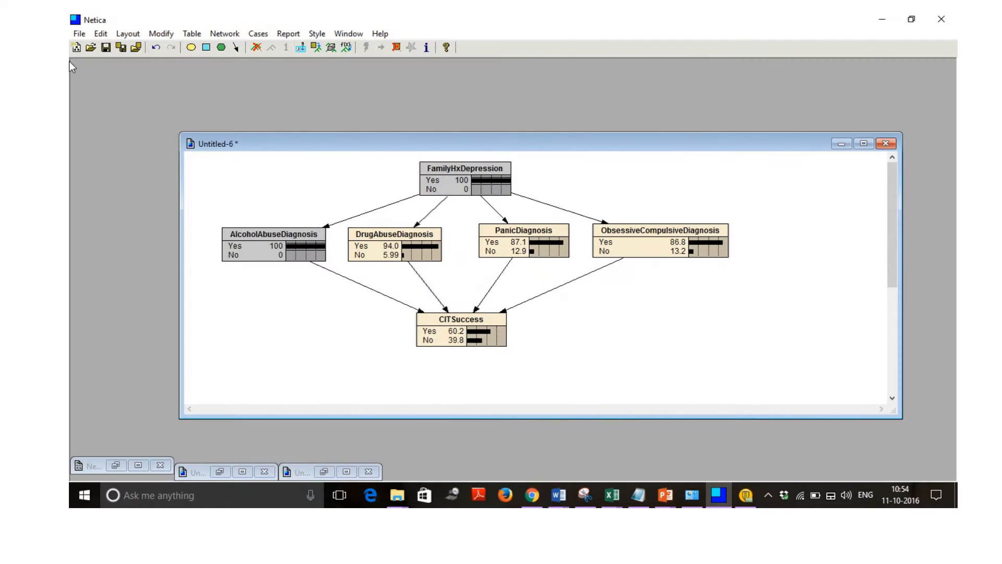
{"action": "left_click", "coordinate": [842, 141]}
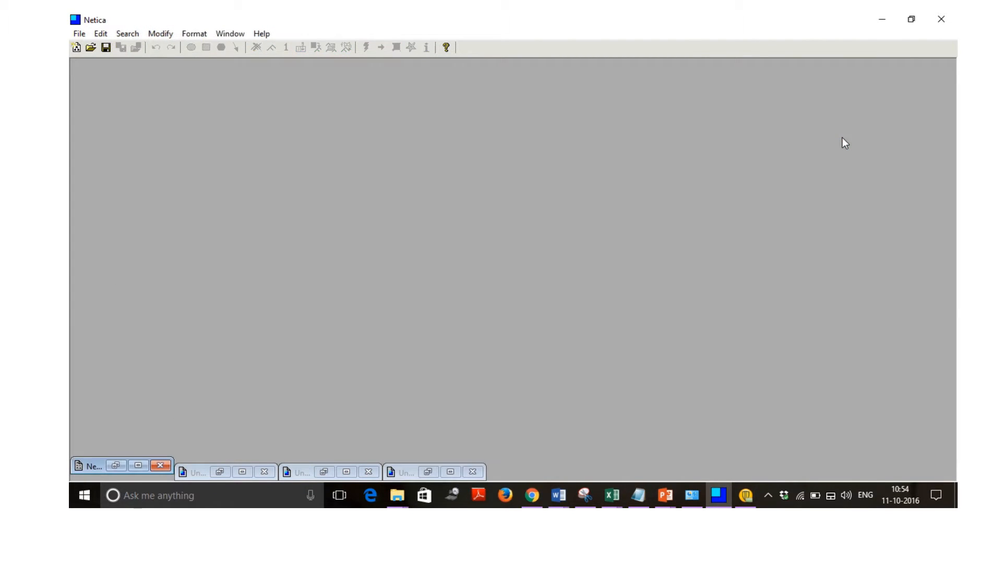
{"action": "left_click", "coordinate": [76, 48]}
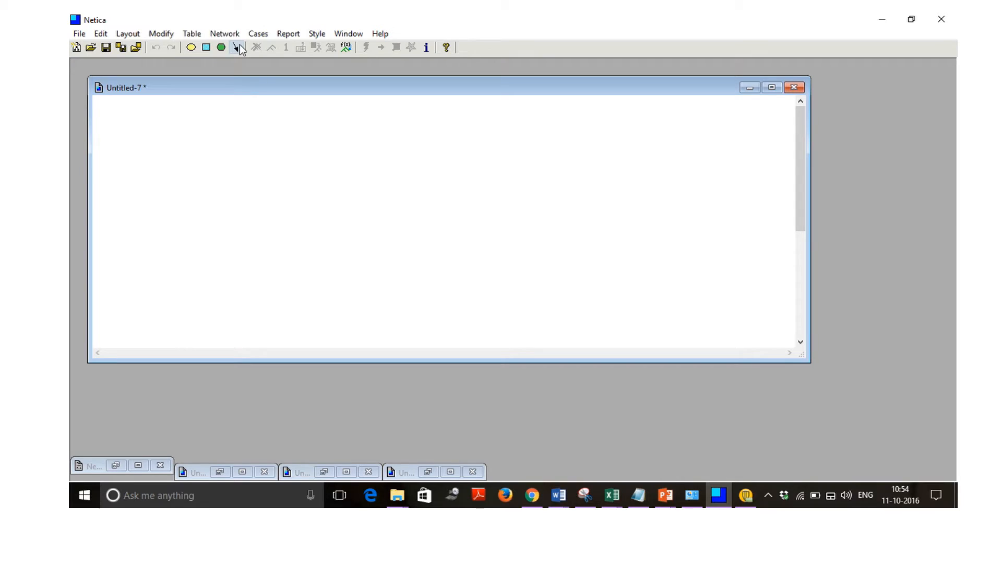
Add six nature nodes to the new net: A above, B, C, D and E in a row beneath it, and F below the row.
{"action": "left_click", "coordinate": [191, 48]}
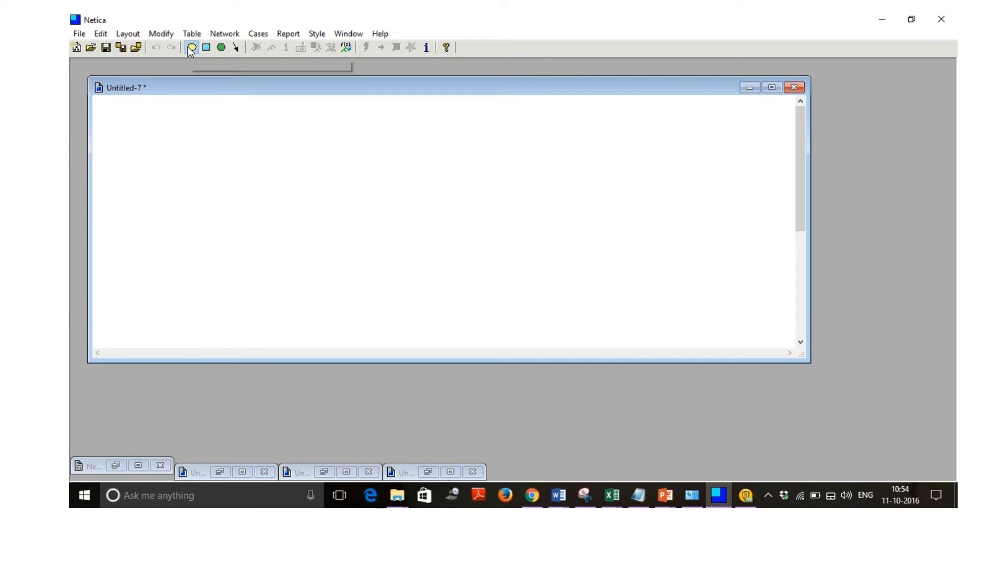
{"action": "left_click", "coordinate": [374, 127]}
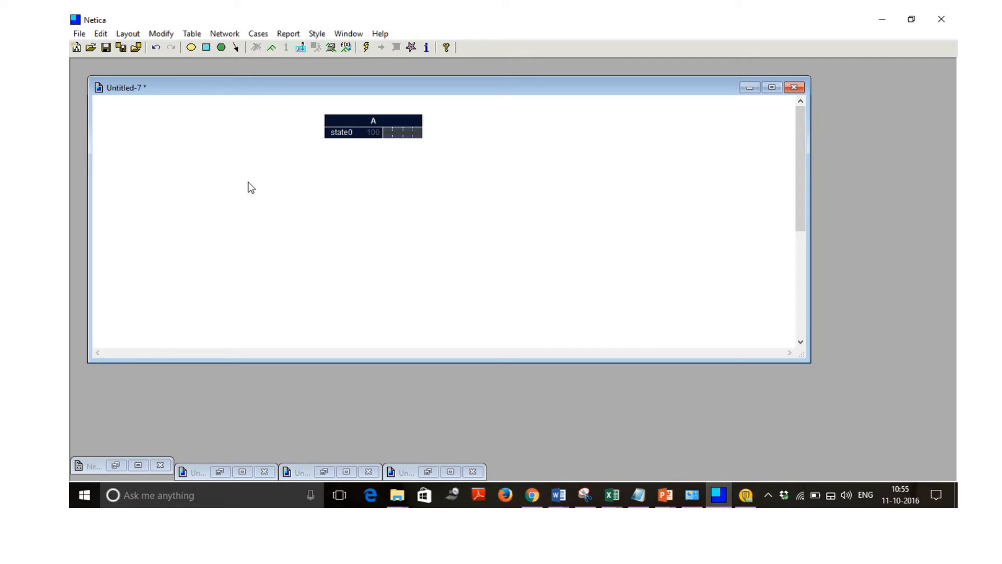
{"action": "left_click", "coordinate": [190, 47]}
{"action": "left_click", "coordinate": [191, 182]}
{"action": "left_click", "coordinate": [310, 183]}
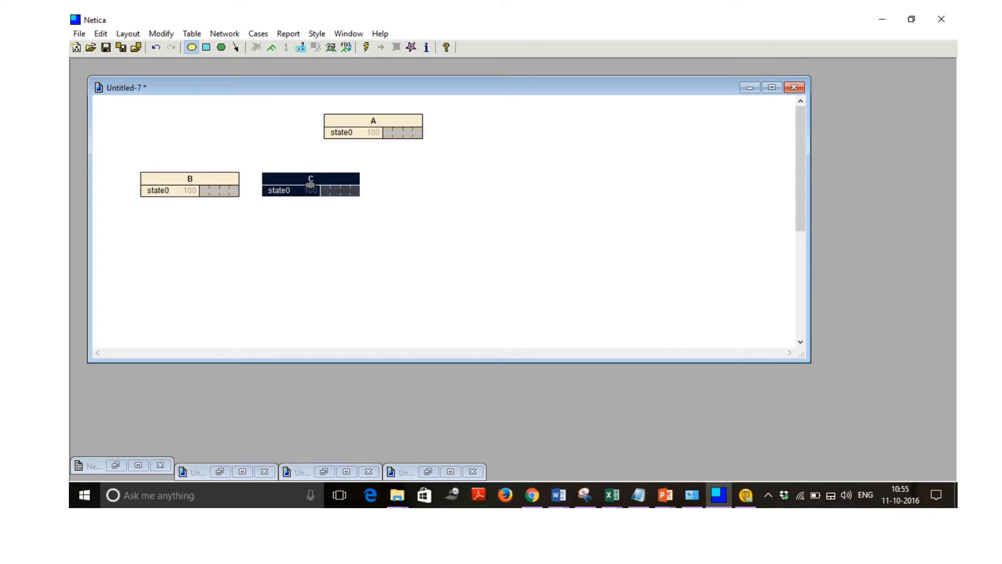
{"action": "left_click", "coordinate": [445, 181]}
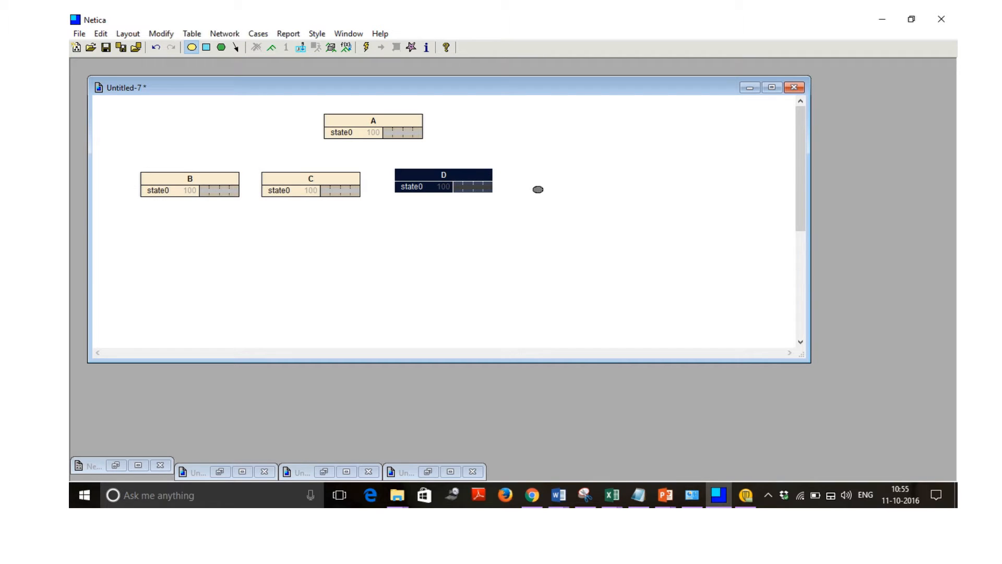
{"action": "left_click", "coordinate": [553, 183]}
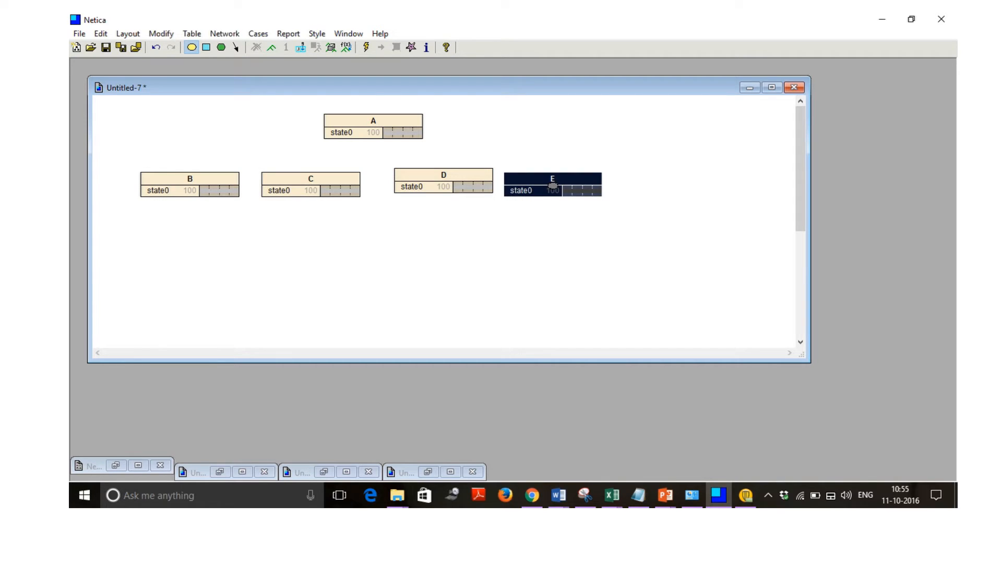
{"action": "left_click", "coordinate": [365, 265]}
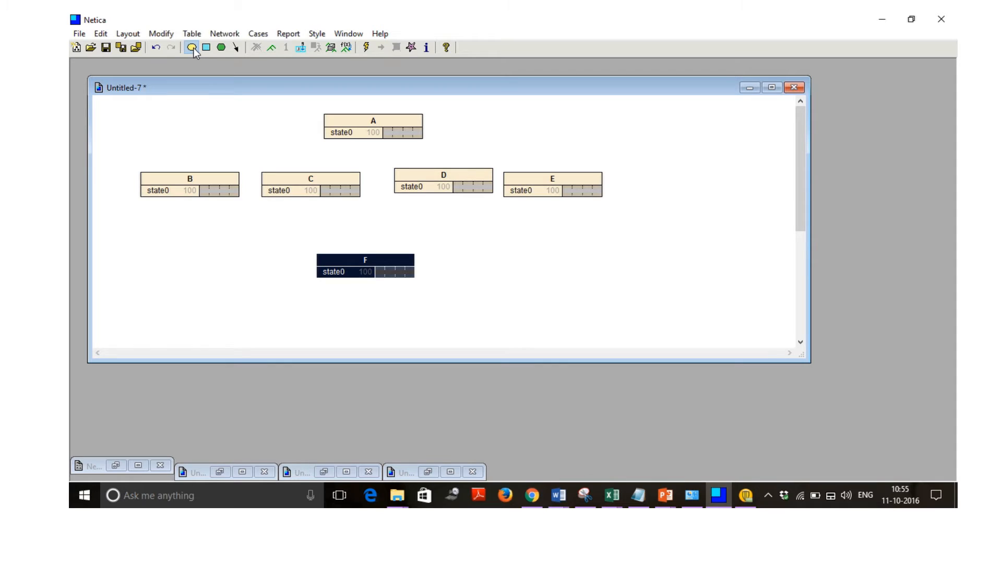
Line up node D with the middle row and move node E slightly farther from it to even the spacing.
{"action": "left_click", "coordinate": [412, 173]}
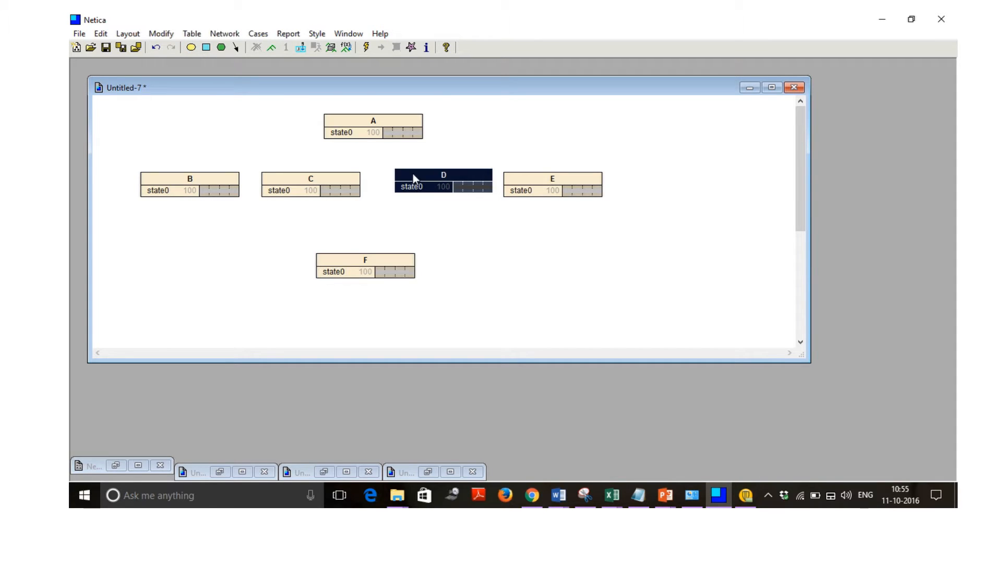
{"action": "left_click_drag", "start_coordinate": [413, 173], "coordinate": [408, 176]}
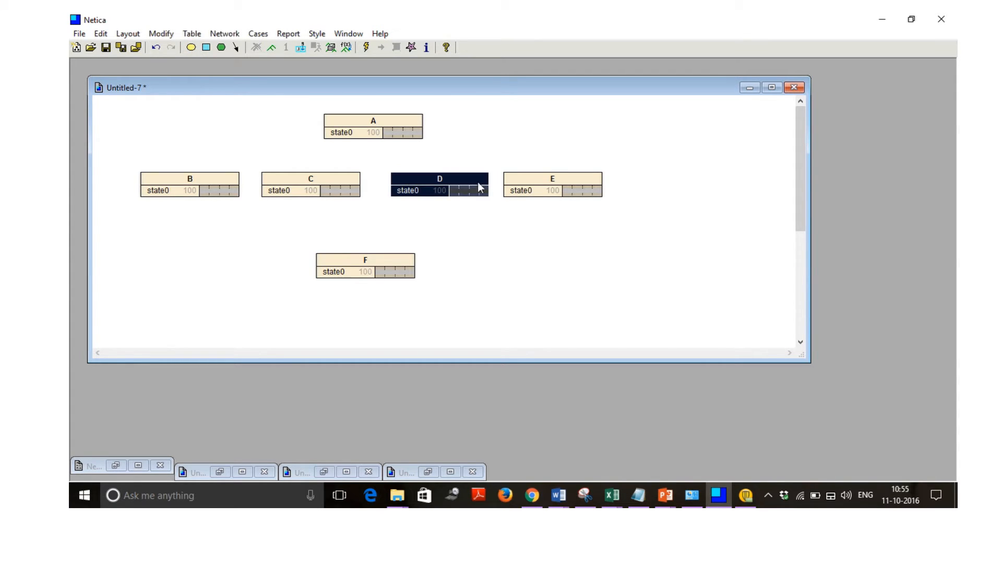
{"action": "left_click", "coordinate": [531, 191]}
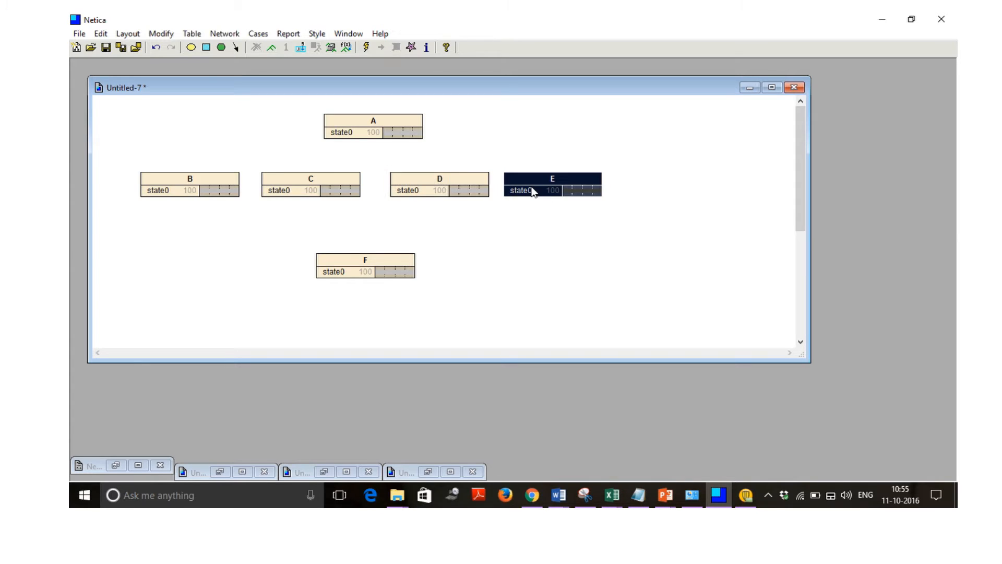
{"action": "left_click_drag", "start_coordinate": [531, 190], "coordinate": [538, 192]}
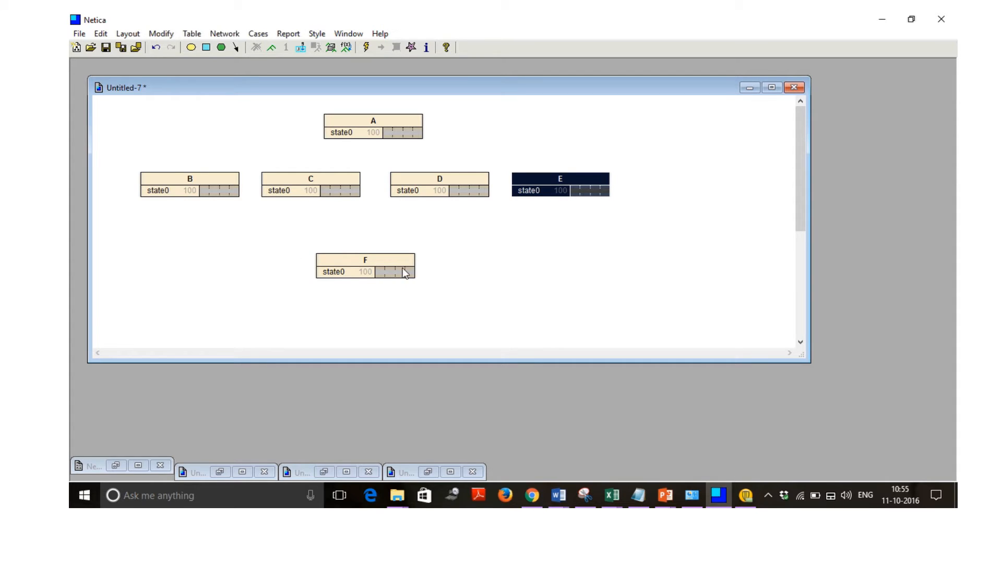
Draw links from node A to each of the nodes B, C, D and E.
{"action": "left_click", "coordinate": [236, 48]}
{"action": "left_click_drag", "start_coordinate": [333, 123], "coordinate": [190, 171]}
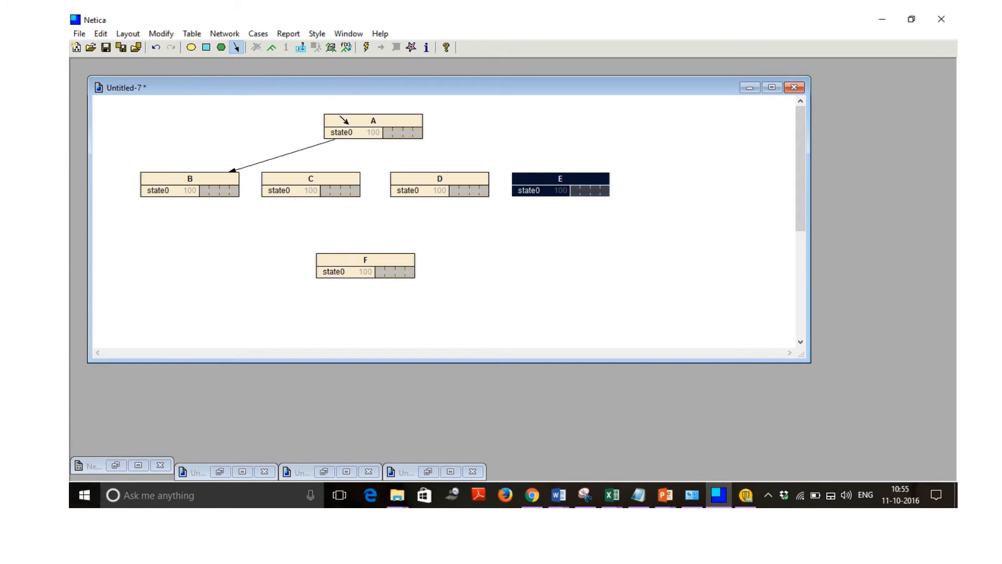
{"action": "left_click_drag", "start_coordinate": [326, 123], "coordinate": [340, 177]}
{"action": "left_click_drag", "start_coordinate": [372, 132], "coordinate": [418, 179]}
{"action": "left_click_drag", "start_coordinate": [403, 128], "coordinate": [572, 177]}
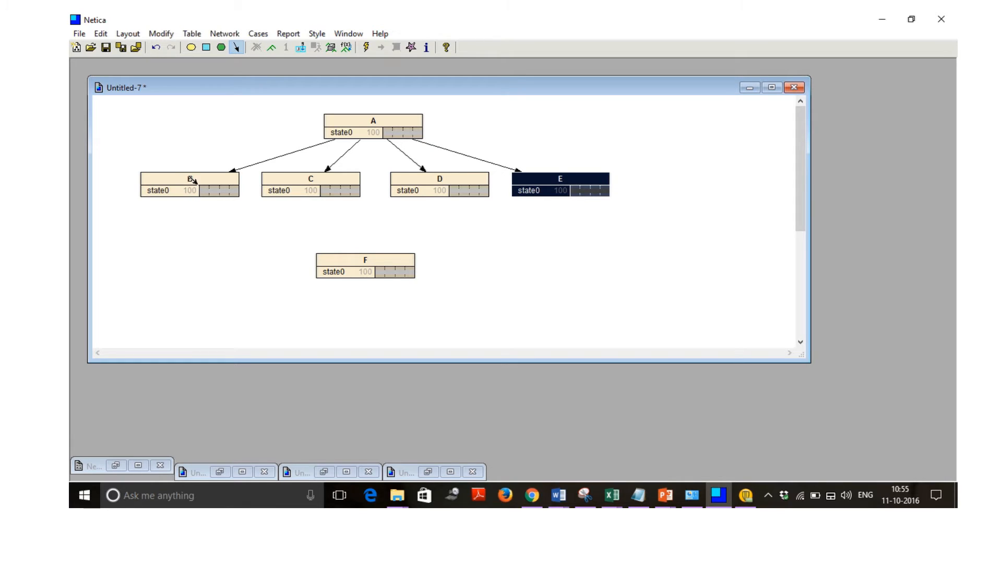
Draw links from each of the nodes B, C, D and E to node F.
{"action": "left_click_drag", "start_coordinate": [192, 180], "coordinate": [339, 267]}
{"action": "left_click_drag", "start_coordinate": [325, 187], "coordinate": [360, 267]}
{"action": "left_click_drag", "start_coordinate": [427, 191], "coordinate": [384, 254]}
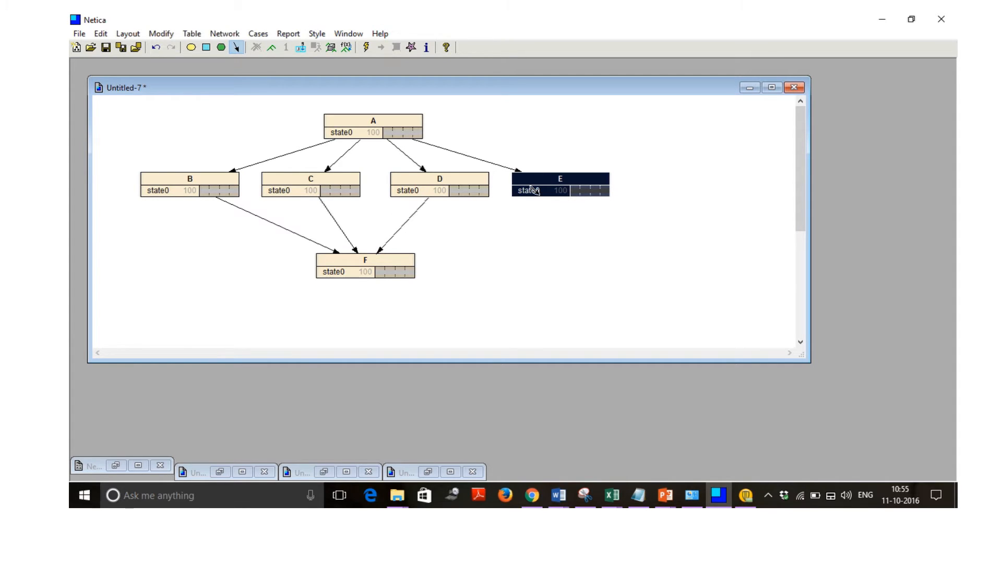
{"action": "left_click_drag", "start_coordinate": [533, 189], "coordinate": [385, 253]}
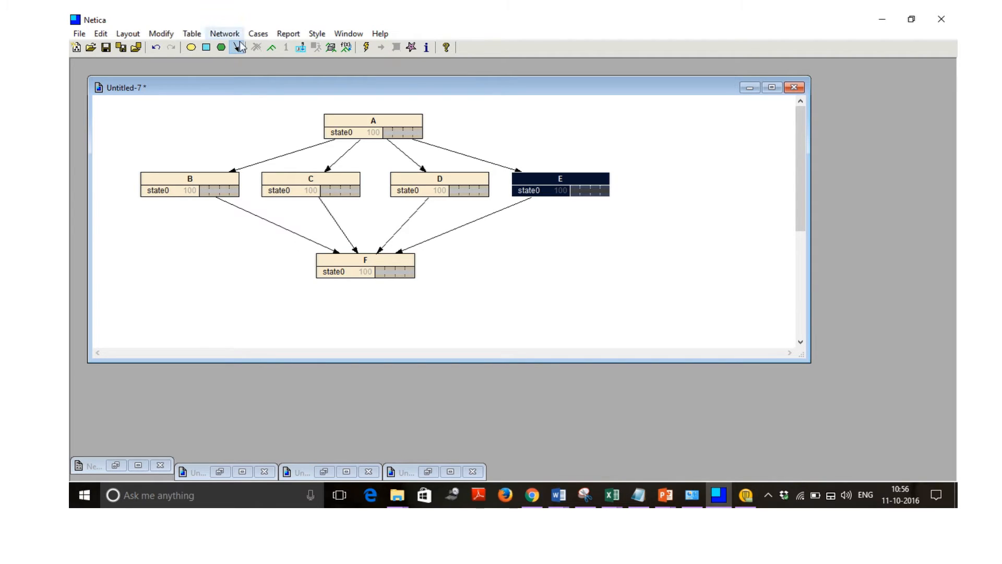
Open the properties of node A and set its name to FamilyHxDepression.
{"action": "left_click", "coordinate": [365, 128]}
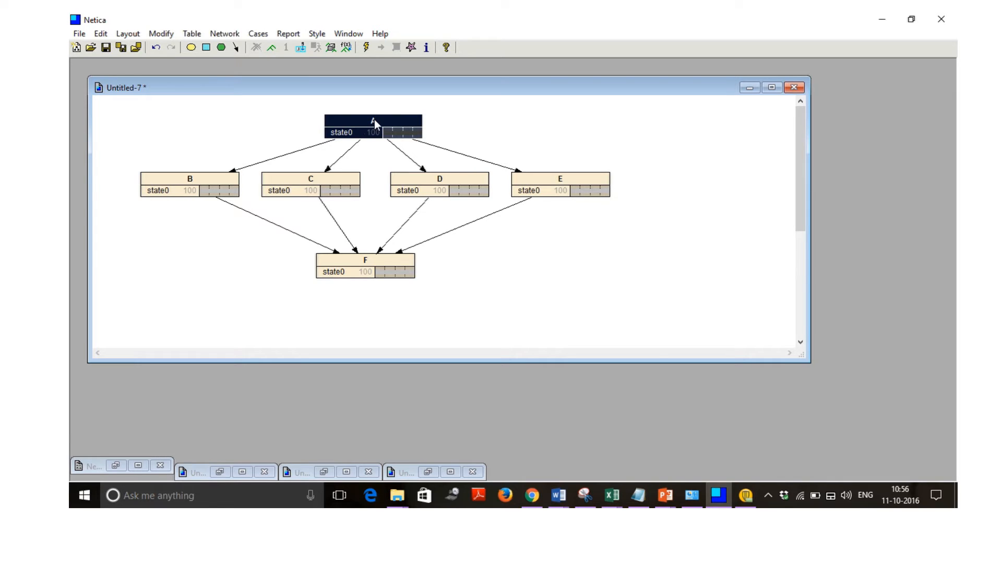
{"action": "double_click", "coordinate": [375, 119]}
{"action": "left_click", "coordinate": [432, 168]}
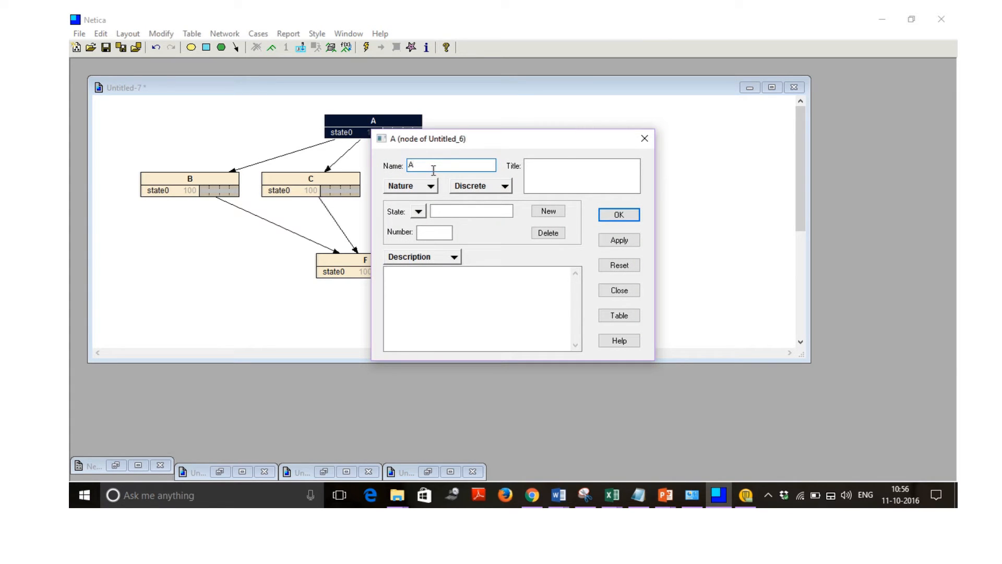
{"action": "key", "text": "BackSpace"}
{"action": "type", "text": "FamilyHxDepression"}
Give the FamilyHxDepression node the two states Yes and No and apply the changes.
{"action": "left_click", "coordinate": [468, 210]}
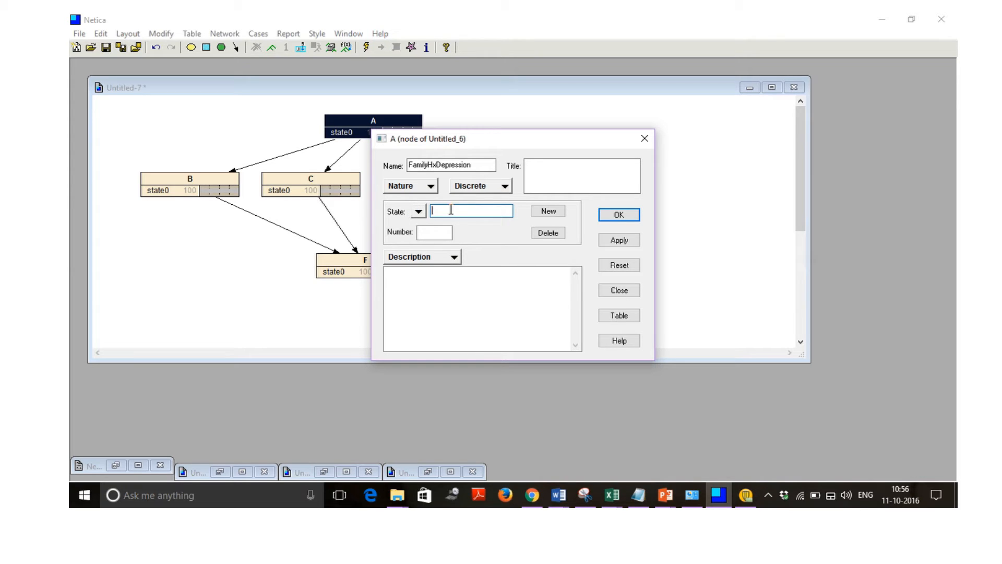
{"action": "type", "text": "Yes"}
{"action": "left_click", "coordinate": [546, 211]}
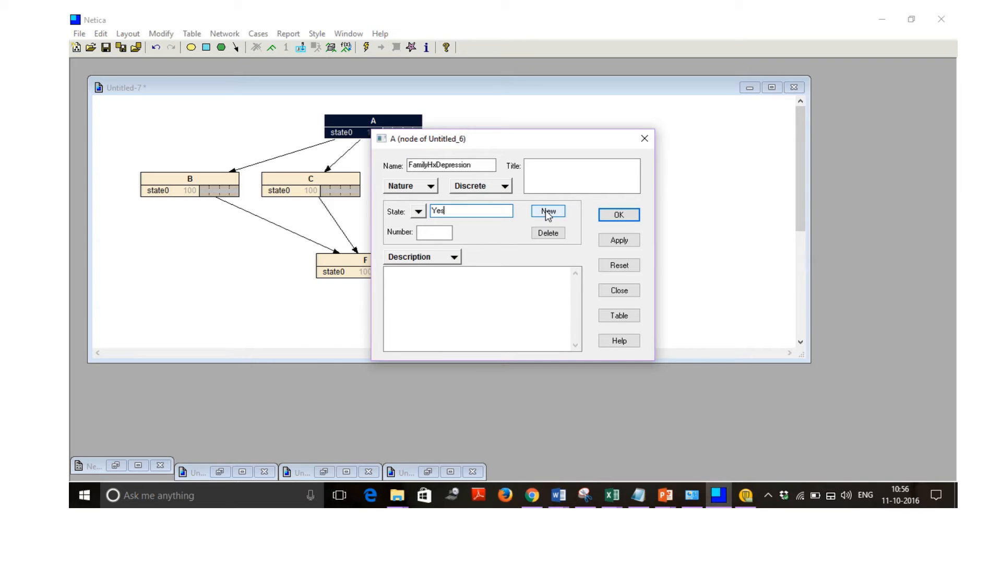
{"action": "left_click", "coordinate": [547, 212]}
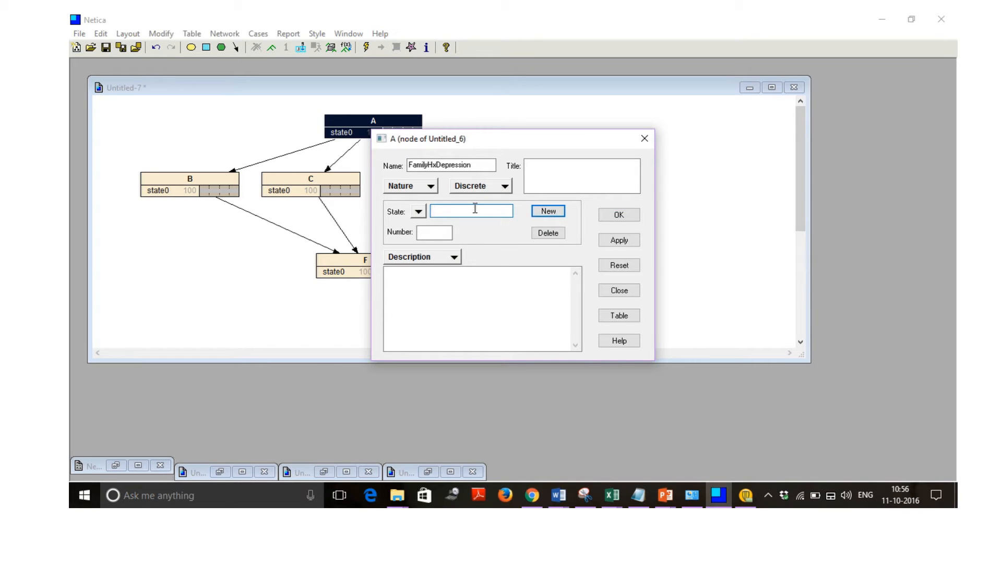
{"action": "type", "text": "No"}
{"action": "left_click", "coordinate": [616, 241]}
{"action": "left_click", "coordinate": [617, 214]}
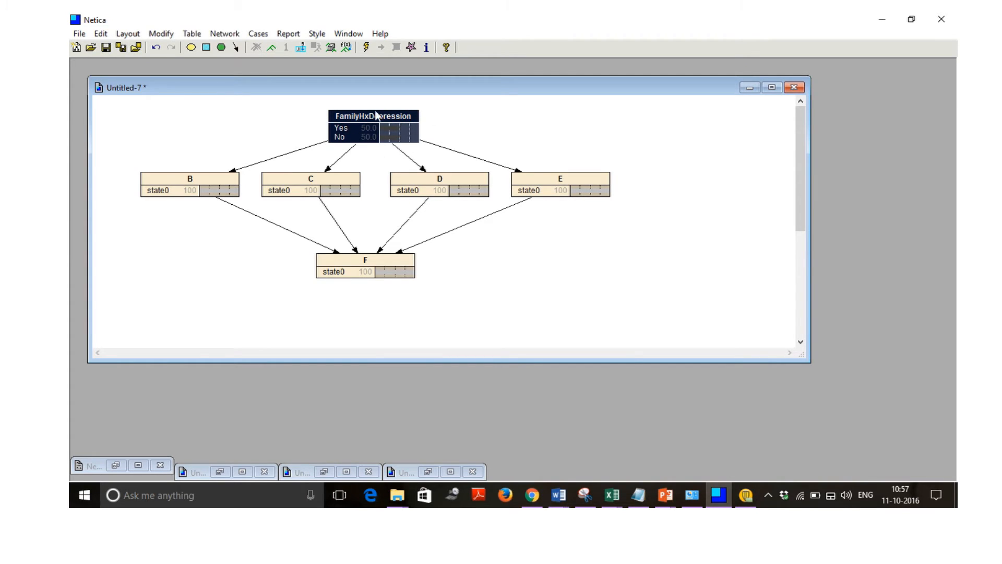
Rename node B to AlcoholAbuseDiagnosis and give it the states Yes and No.
{"action": "double_click", "coordinate": [211, 177]}
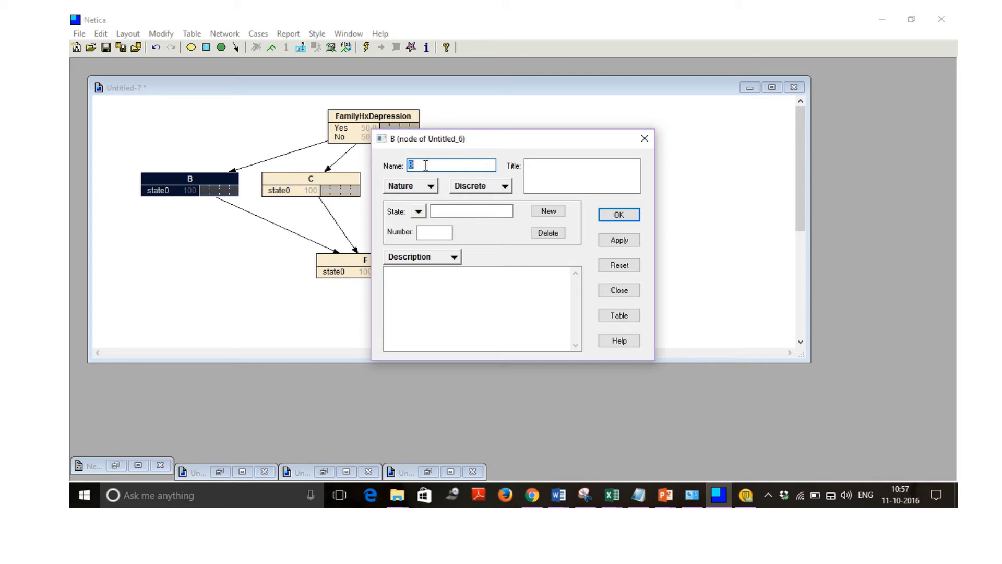
{"action": "type", "text": "lcoholAbuseDiagnosis"}
{"action": "left_click", "coordinate": [469, 211]}
{"action": "type", "text": "Yes"}
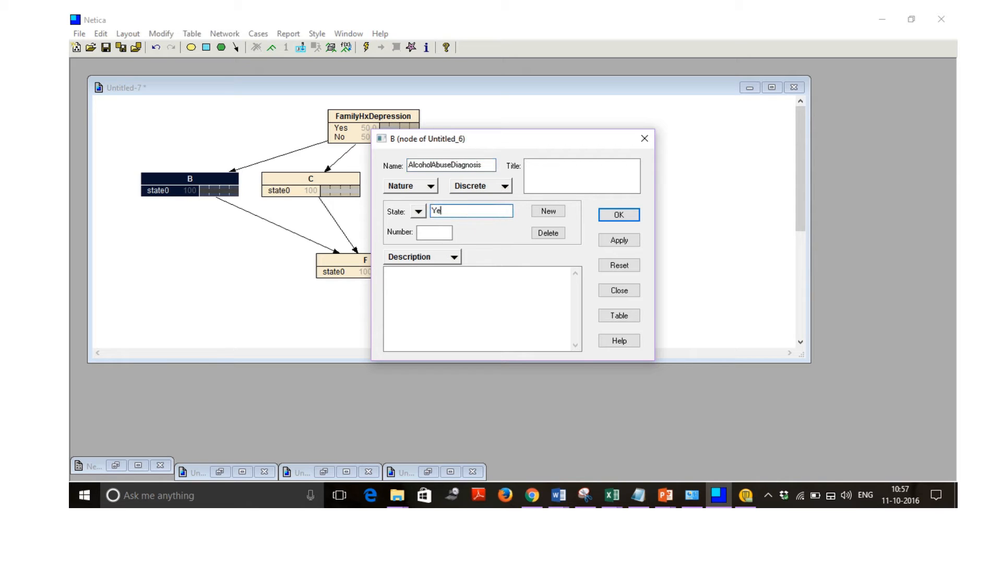
{"action": "left_click", "coordinate": [546, 210]}
{"action": "type", "text": "No"}
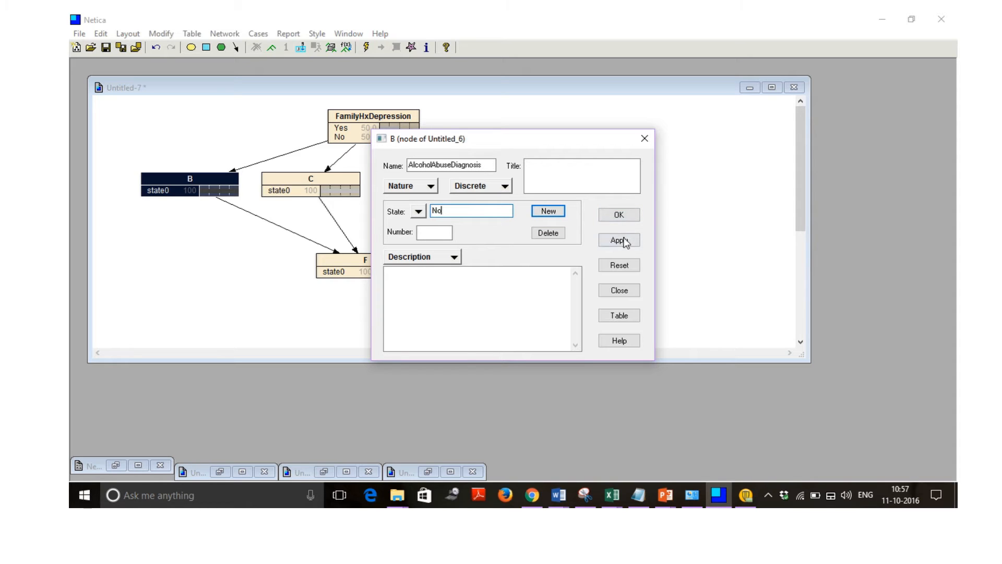
{"action": "left_click", "coordinate": [624, 242]}
{"action": "left_click", "coordinate": [626, 215]}
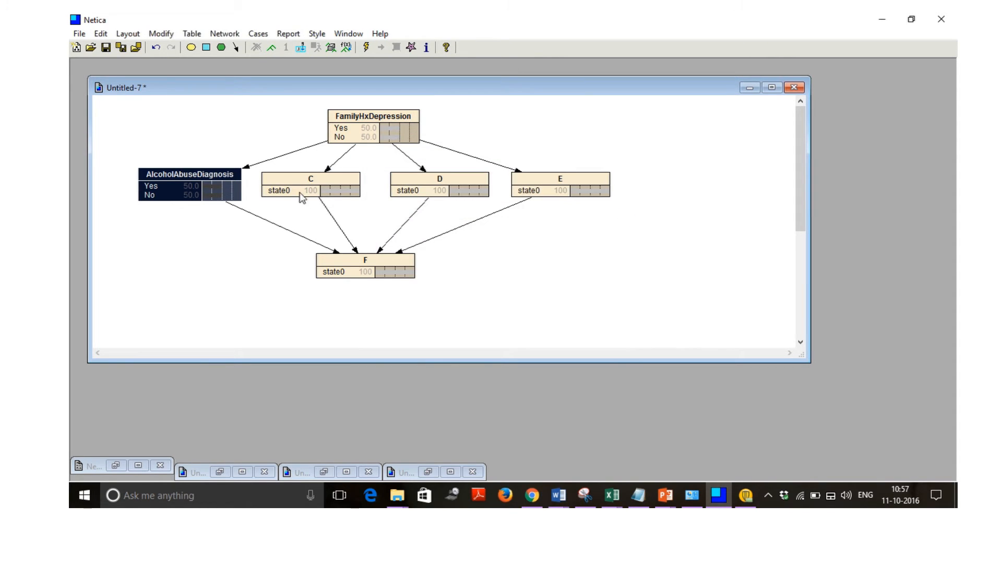
Rename node C to DrugAbuseDiagnosis and give it the states Yes and No.
{"action": "double_click", "coordinate": [317, 180]}
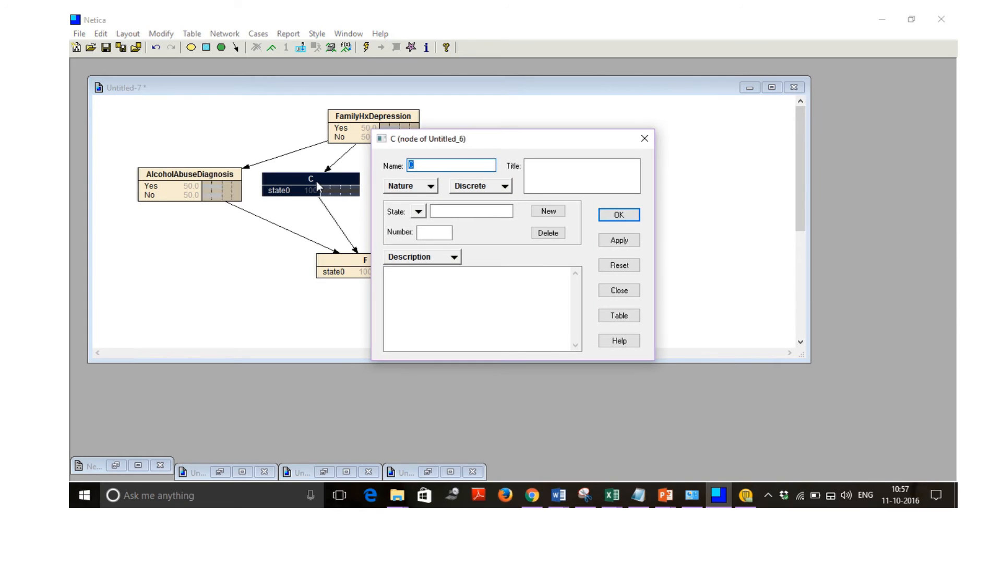
{"action": "type", "text": "DrugAbuseDiagnosis"}
{"action": "left_click", "coordinate": [454, 211]}
{"action": "type", "text": "Yes"}
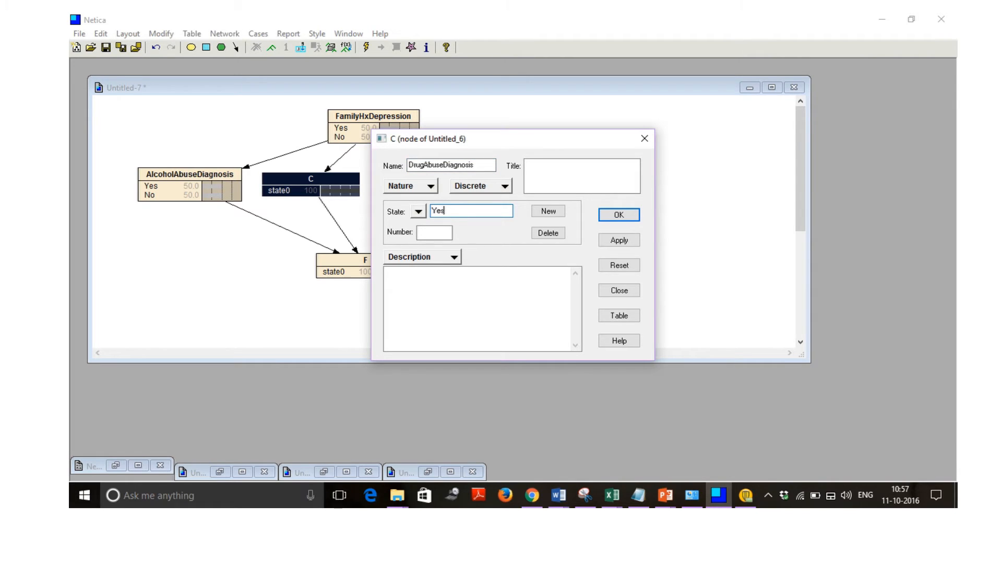
{"action": "left_click", "coordinate": [546, 214]}
{"action": "type", "text": "No"}
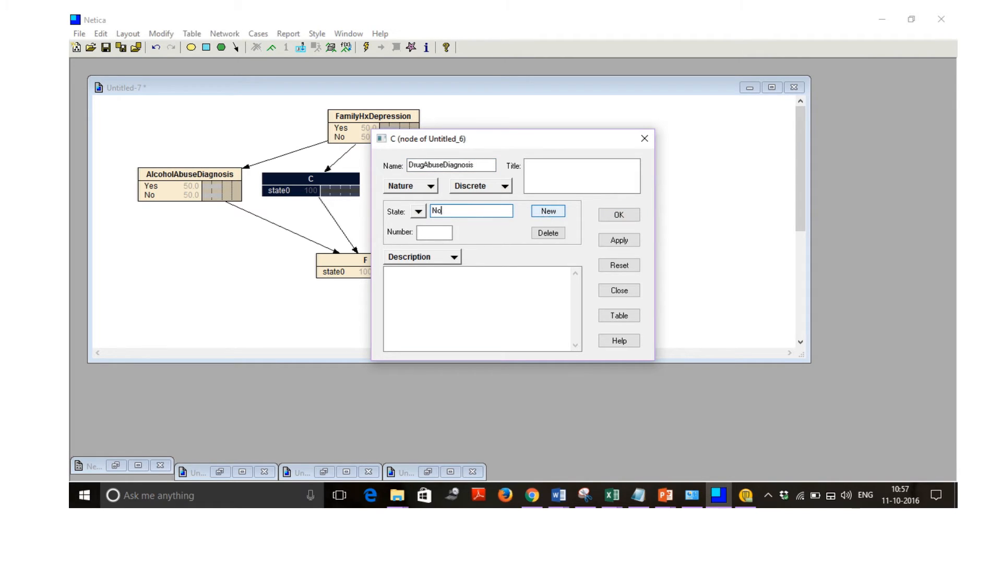
{"action": "left_click", "coordinate": [618, 240]}
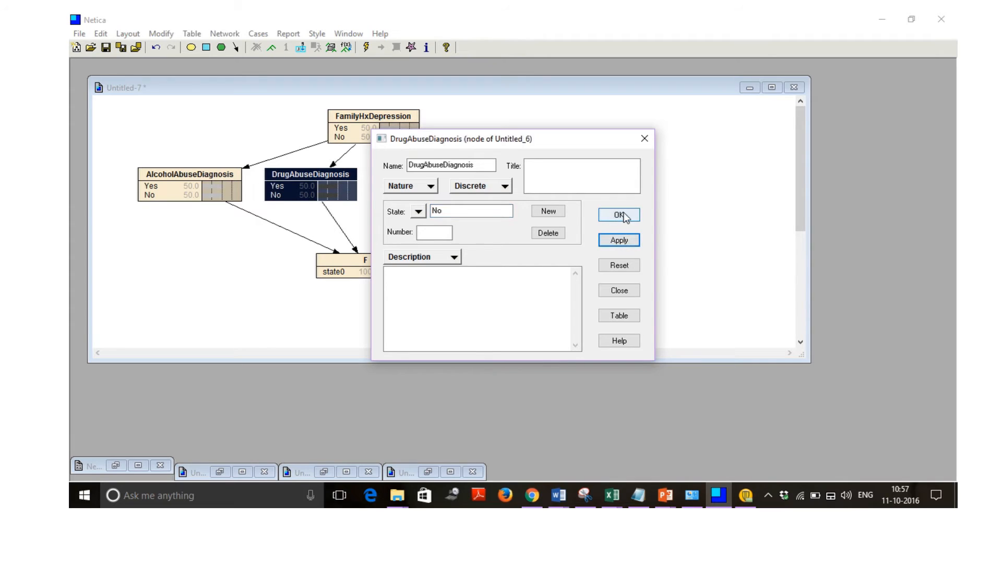
{"action": "left_click", "coordinate": [624, 216]}
Rename node D to PanicDiagnosis and give it the states Yes and No.
{"action": "double_click", "coordinate": [470, 177]}
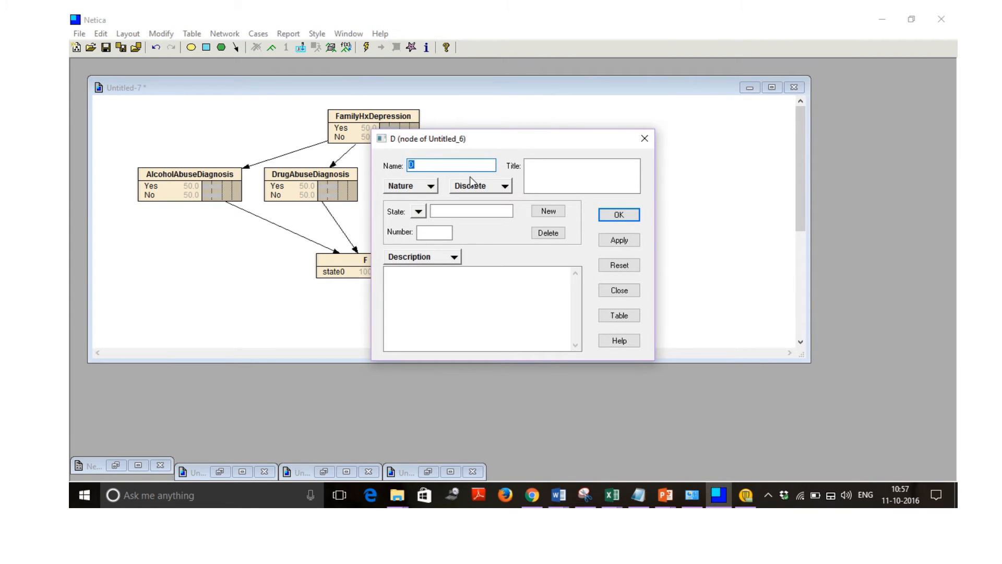
{"action": "type", "text": "PanicDiagnosis"}
{"action": "left_click", "coordinate": [483, 210]}
{"action": "type", "text": "Yes"}
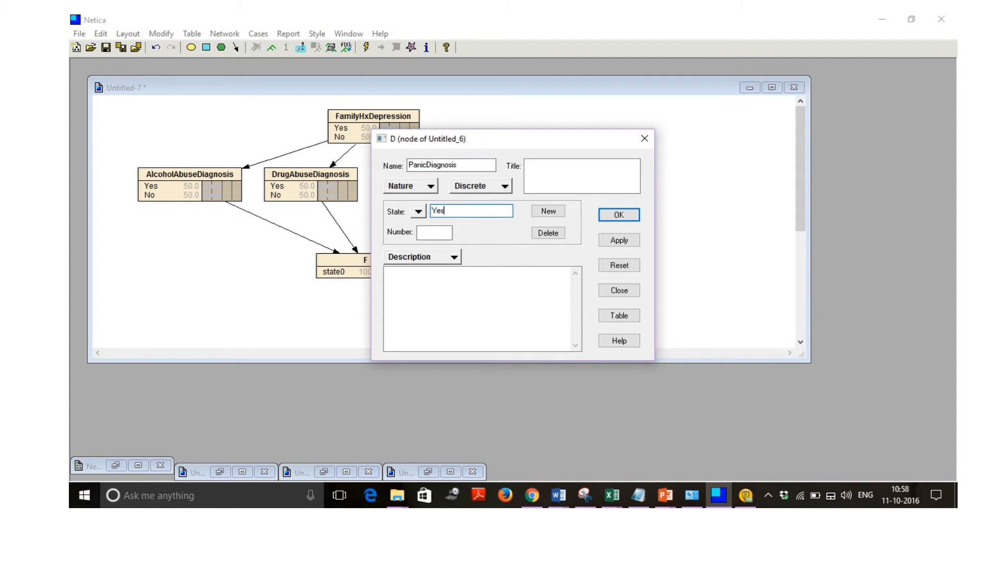
{"action": "left_click", "coordinate": [541, 215]}
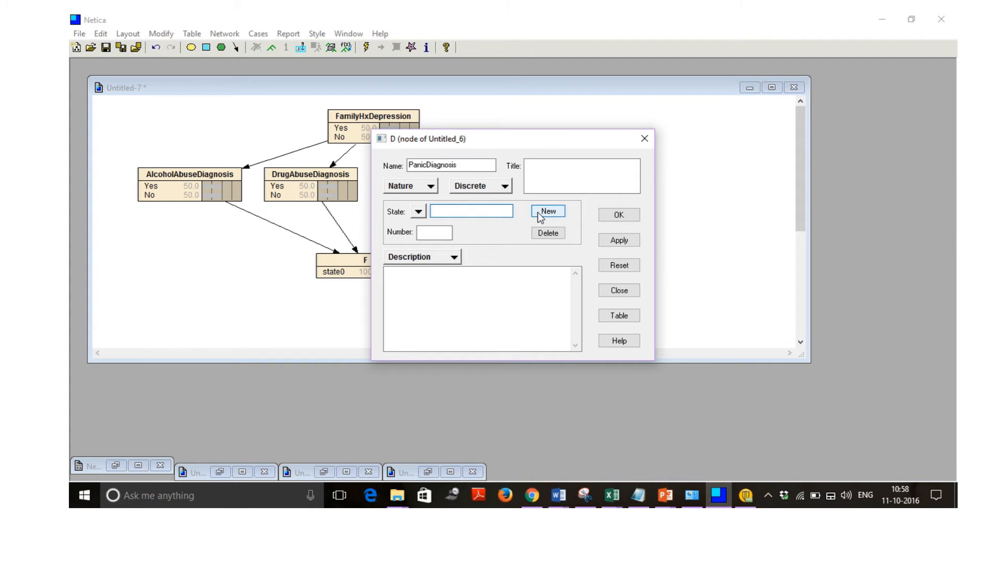
{"action": "type", "text": "No"}
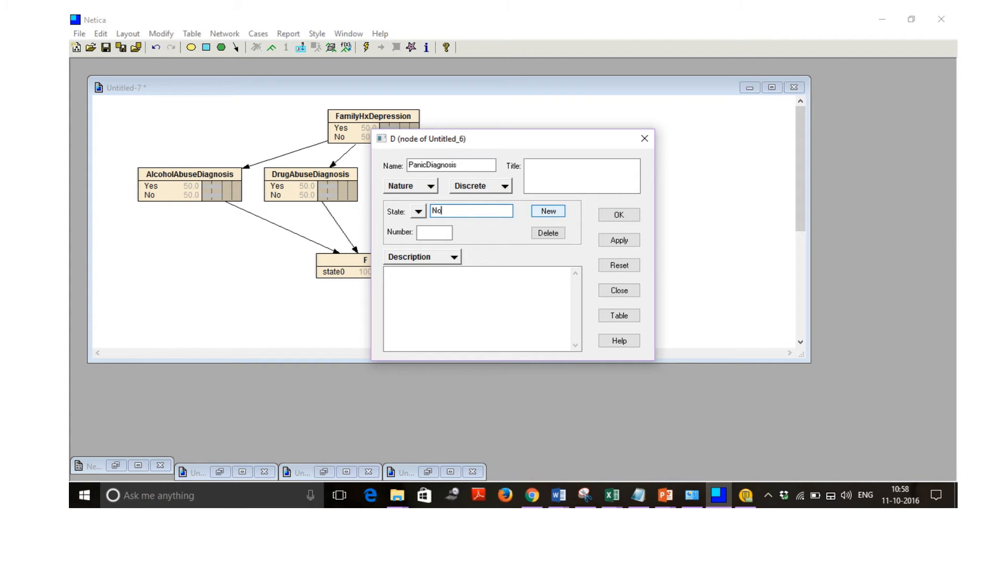
{"action": "left_click", "coordinate": [611, 240]}
{"action": "left_click", "coordinate": [616, 215]}
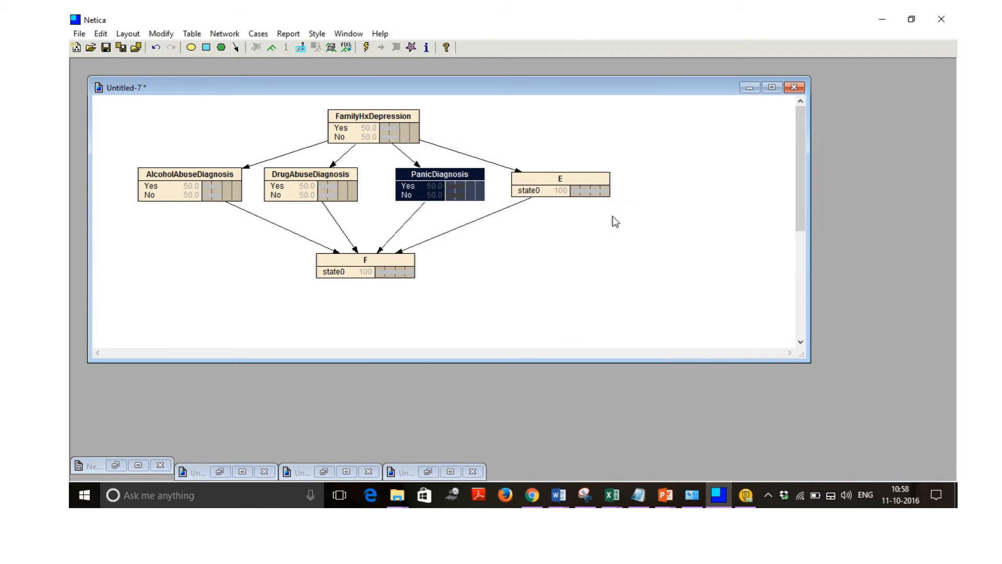
Open the properties of node E and set its name to ObsessiveCompulsiveDiagnosis.
{"action": "left_click", "coordinate": [543, 174]}
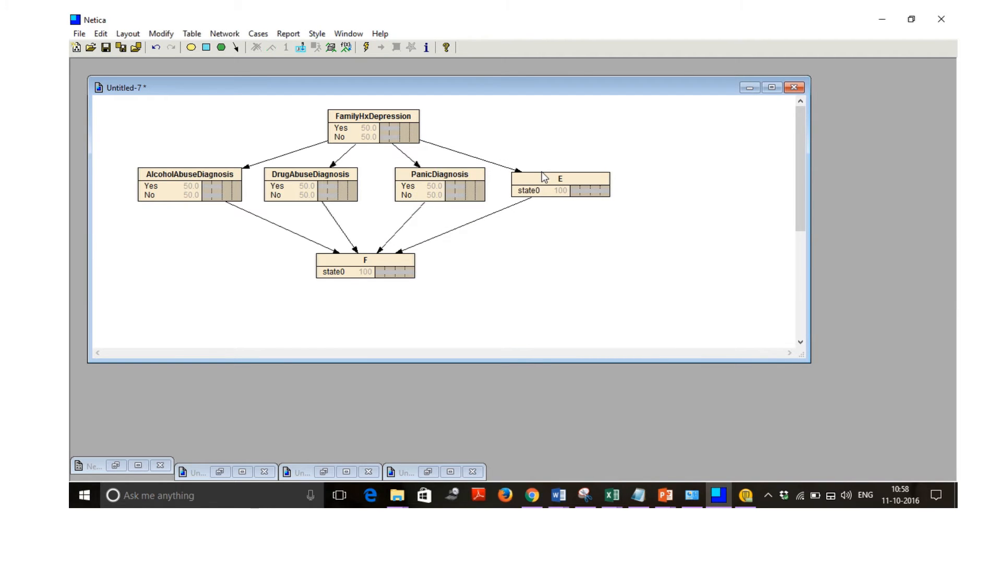
{"action": "double_click", "coordinate": [545, 177]}
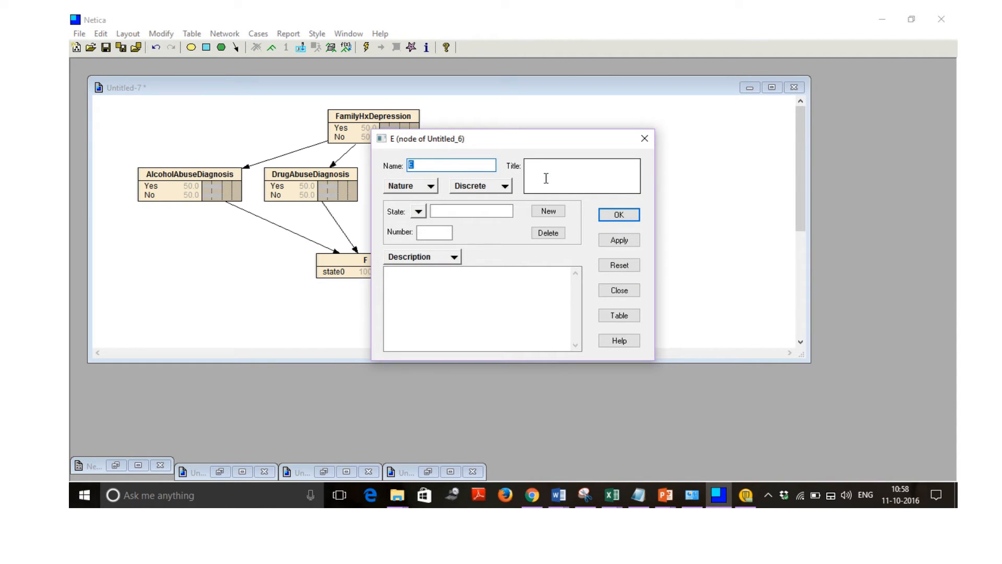
{"action": "type", "text": "ObsessiveComp"}
{"action": "type", "text": "ulsiveDua"}
{"action": "key", "text": "BackSpace"}
{"action": "key", "text": "BackSpace"}
{"action": "type", "text": "iagnosis"}
Give the ObsessiveCompulsiveDiagnosis node the states Yes and No and apply the changes.
{"action": "left_click", "coordinate": [496, 211]}
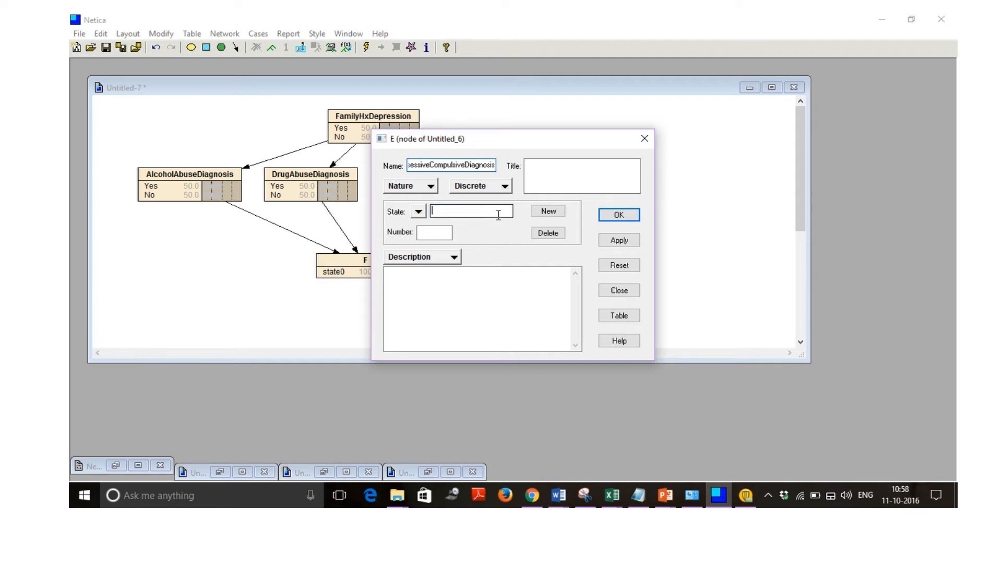
{"action": "type", "text": "Yes"}
{"action": "left_click", "coordinate": [547, 212]}
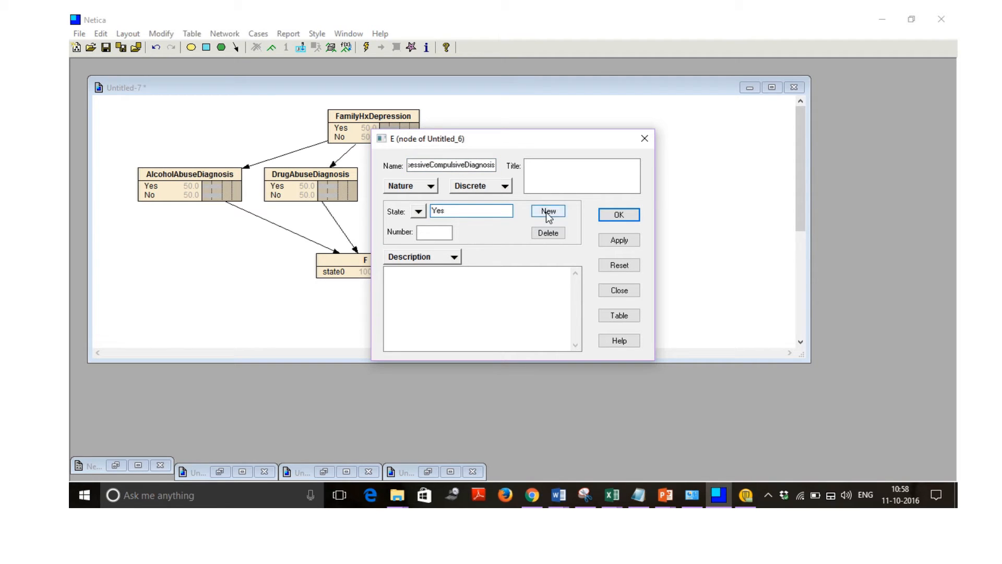
{"action": "type", "text": "No"}
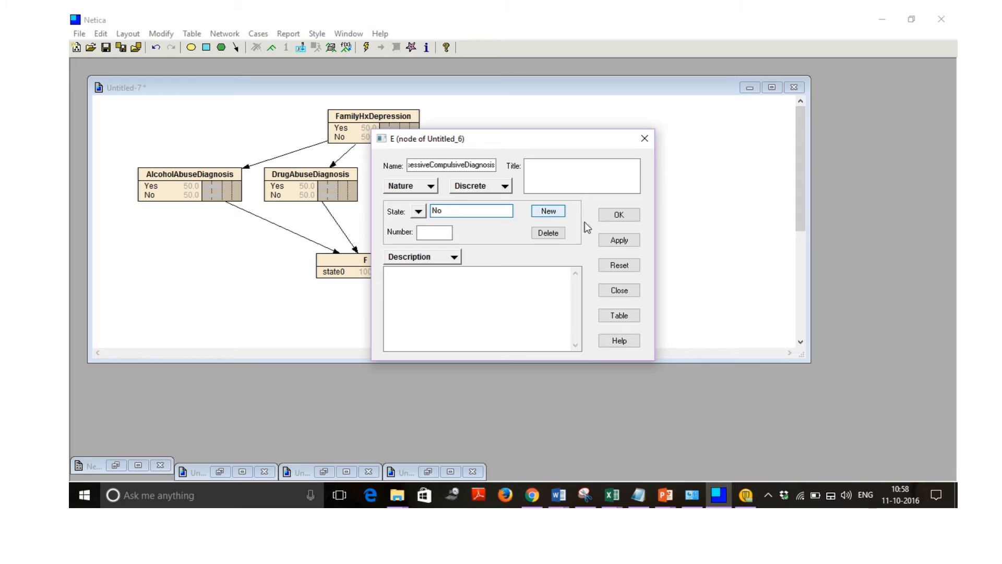
{"action": "left_click", "coordinate": [619, 239]}
{"action": "left_click", "coordinate": [619, 215]}
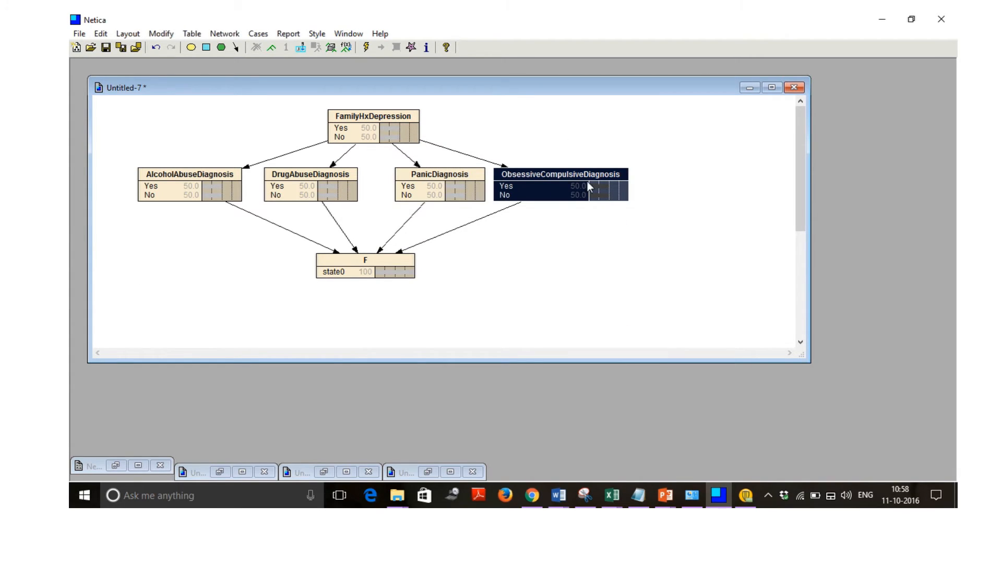
{"action": "left_click", "coordinate": [494, 259]}
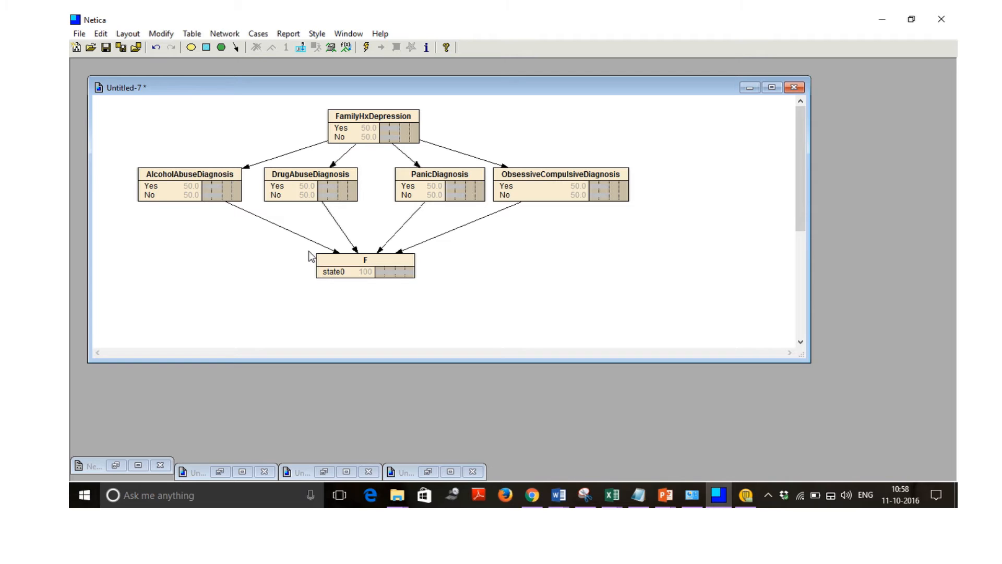
Rename node F to CITSuccess and give it the states Yes and No.
{"action": "left_click", "coordinate": [339, 258]}
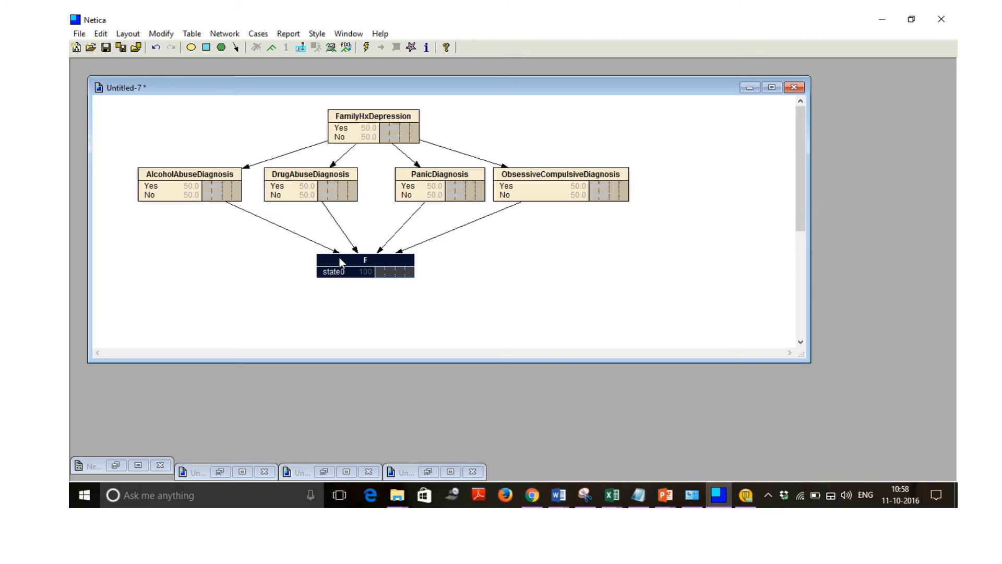
{"action": "left_click", "coordinate": [485, 277]}
{"action": "double_click", "coordinate": [379, 255]}
{"action": "type", "text": "CI"}
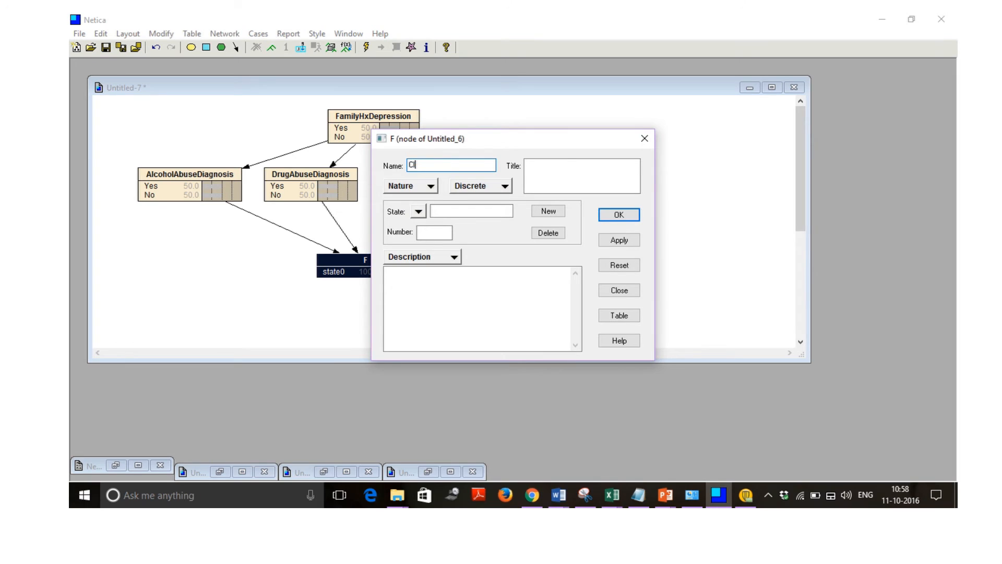
{"action": "type", "text": "TSuccess"}
{"action": "left_click", "coordinate": [461, 211]}
{"action": "type", "text": "Yes"}
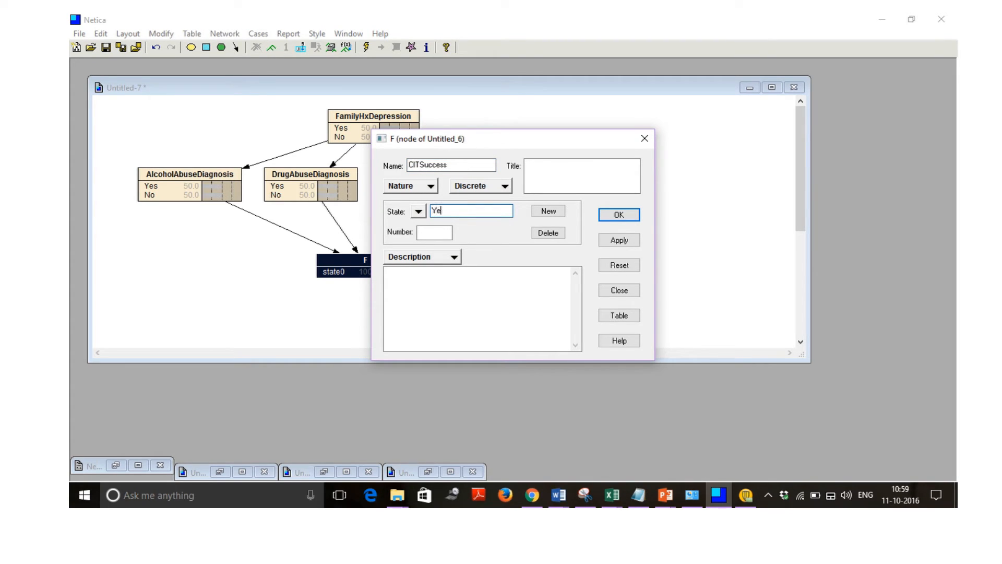
{"action": "left_click", "coordinate": [548, 211]}
{"action": "type", "text": "No"}
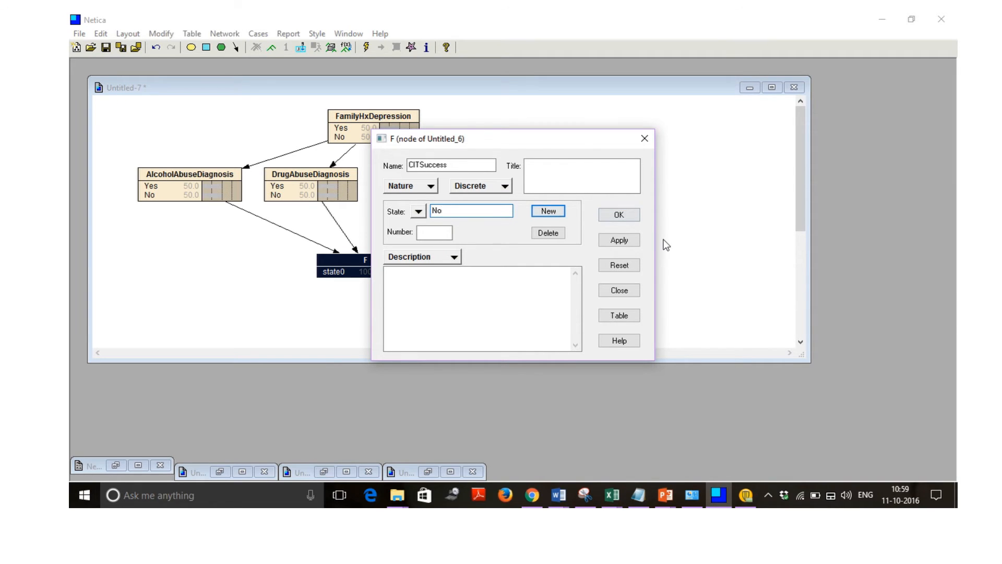
{"action": "left_click", "coordinate": [637, 237]}
{"action": "left_click", "coordinate": [625, 219]}
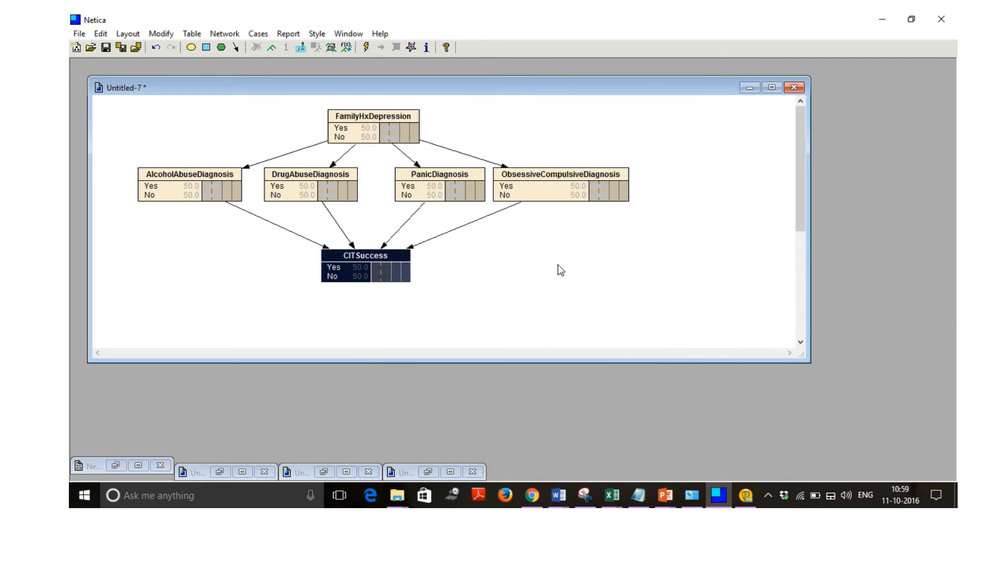
{"action": "left_click", "coordinate": [548, 275]}
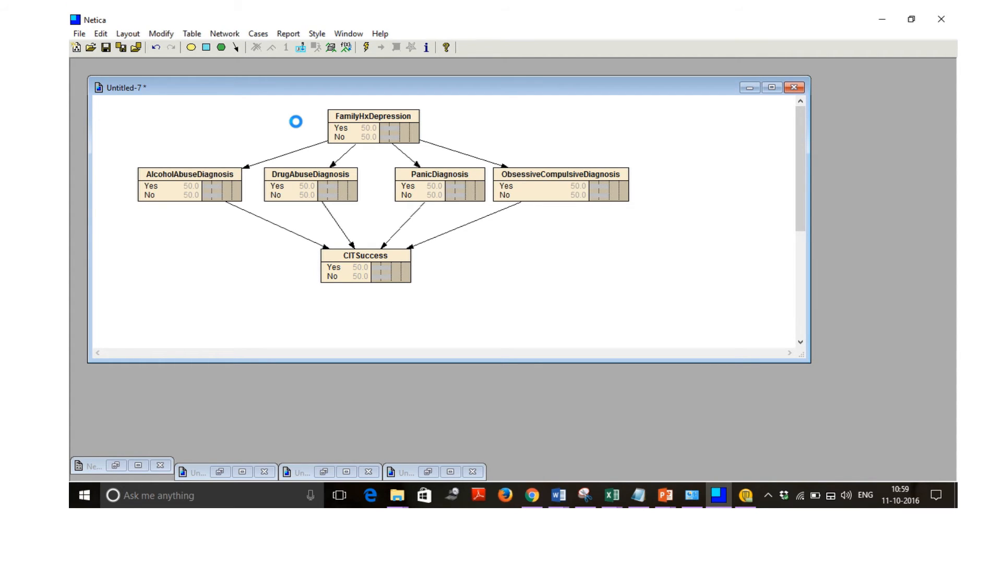
Incorporate the case file bayesiannetwork1 from the HAP823 folder with degree 1 and compile the network.
{"action": "left_click", "coordinate": [258, 35]}
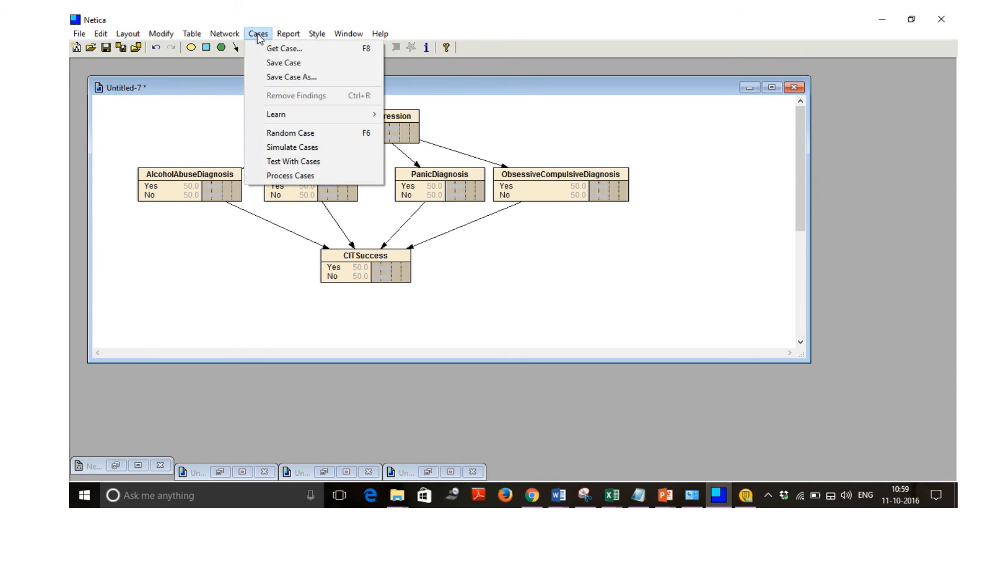
{"action": "mouse_move", "coordinate": [285, 115]}
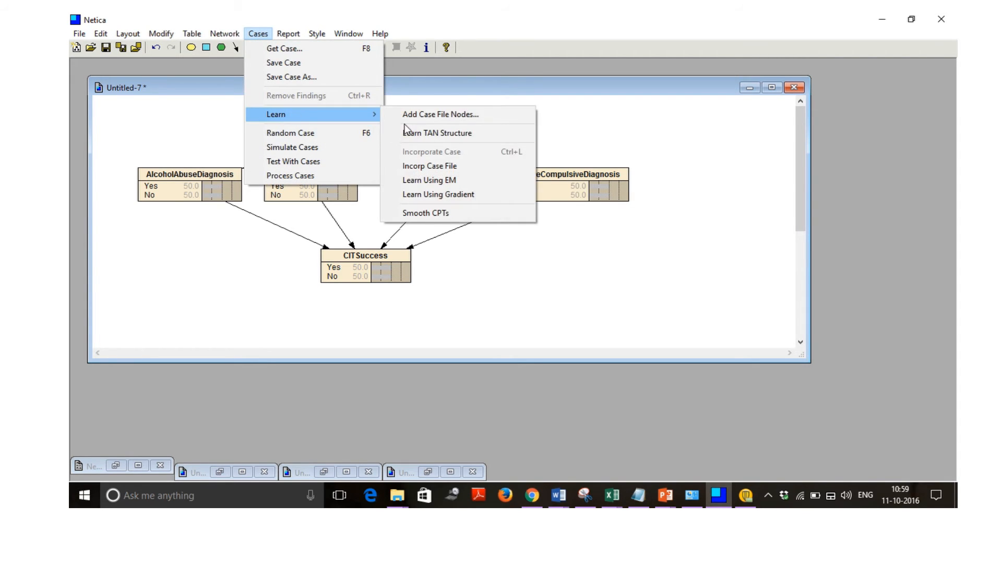
{"action": "left_click", "coordinate": [427, 167]}
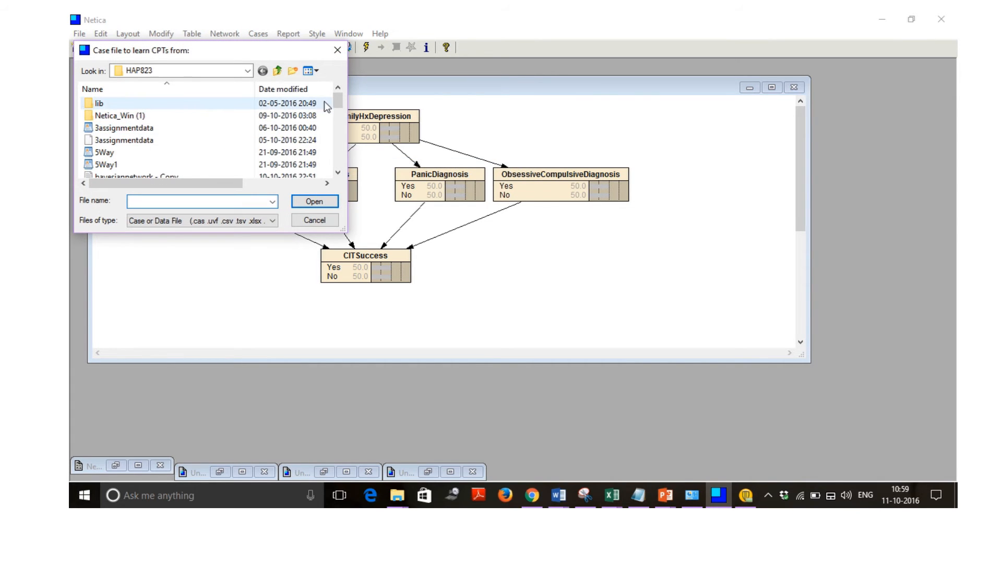
{"action": "left_click_drag", "start_coordinate": [335, 100], "coordinate": [334, 111]}
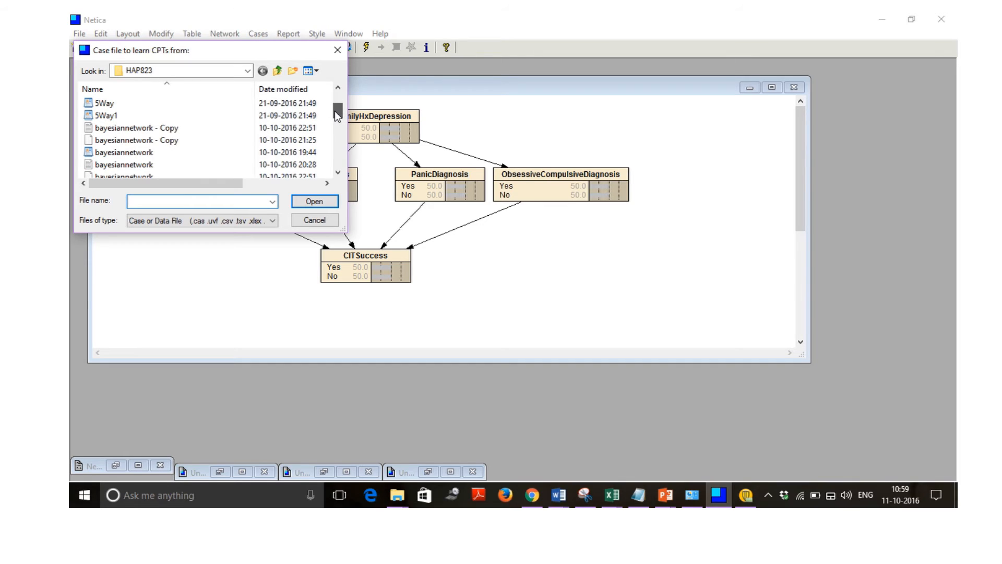
{"action": "left_click_drag", "start_coordinate": [335, 111], "coordinate": [334, 117]}
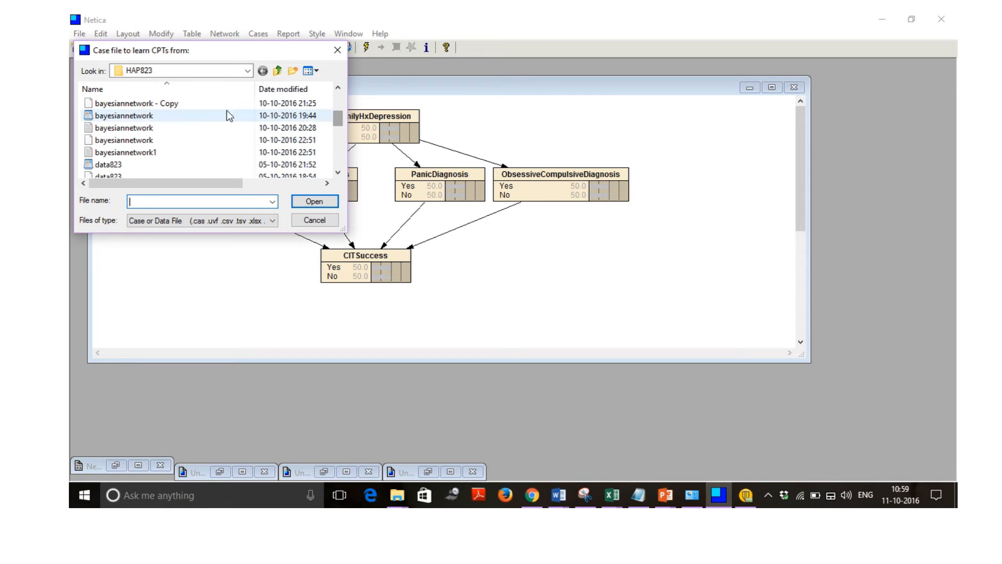
{"action": "left_click", "coordinate": [128, 153]}
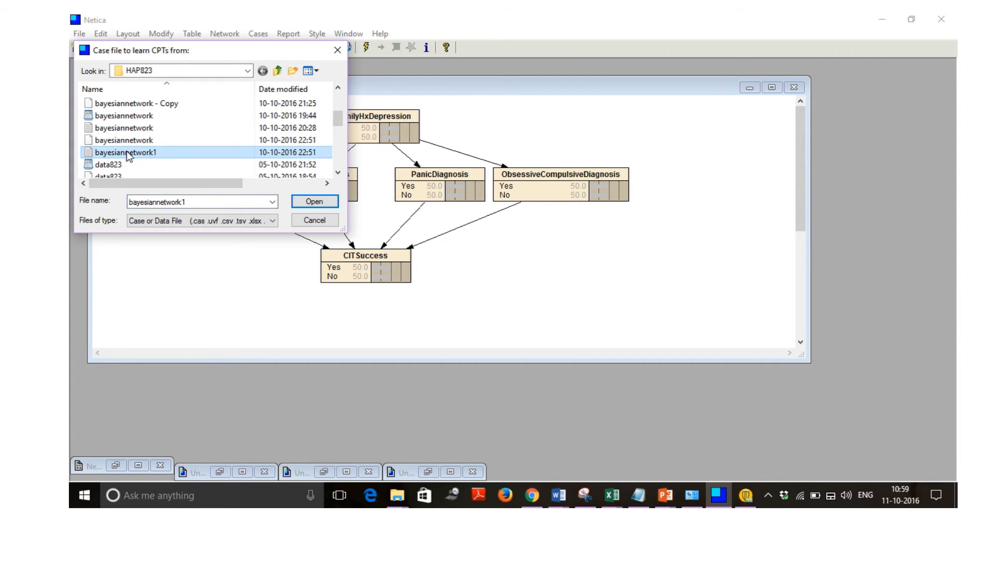
{"action": "left_click", "coordinate": [315, 205]}
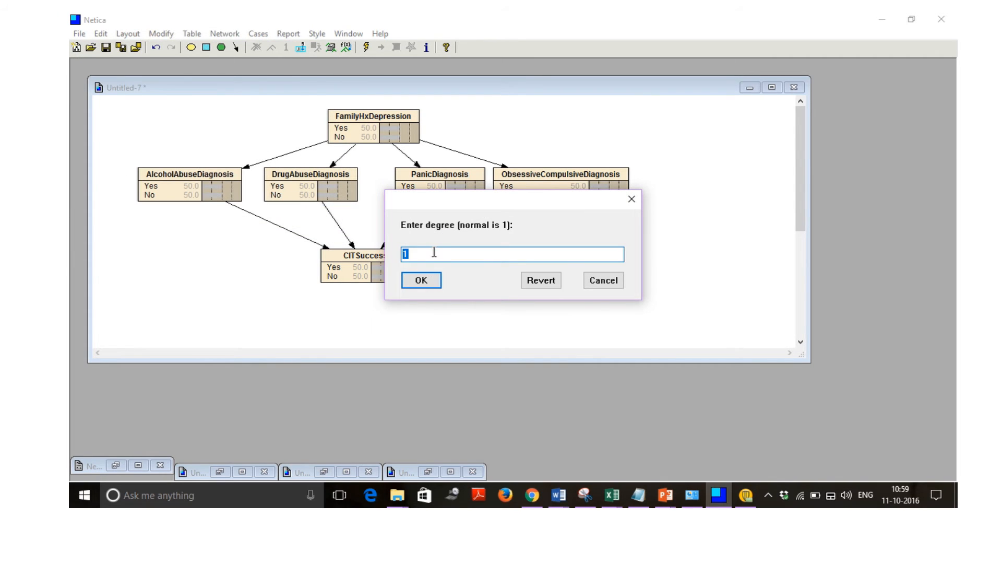
{"action": "left_click", "coordinate": [427, 282]}
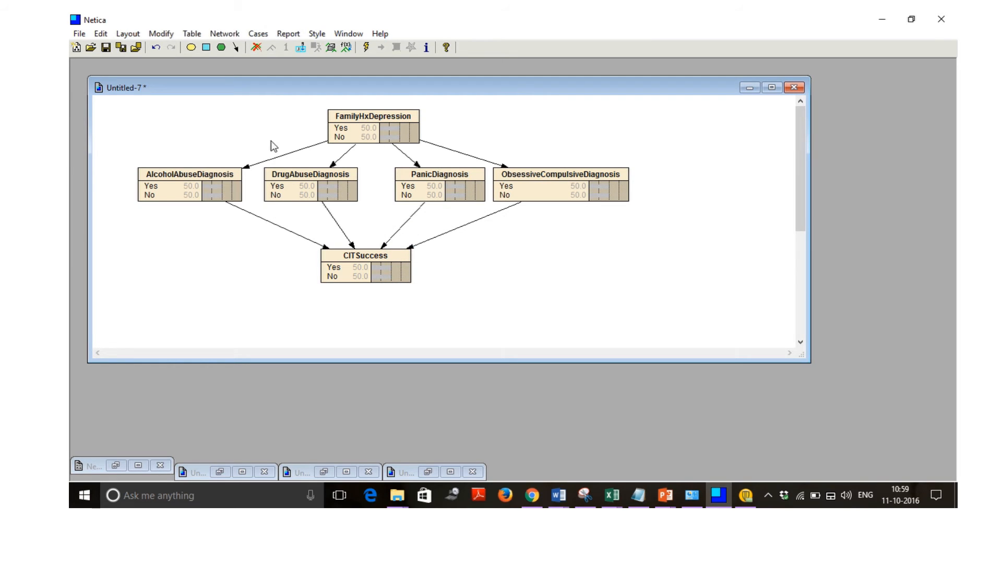
{"action": "left_click", "coordinate": [366, 47]}
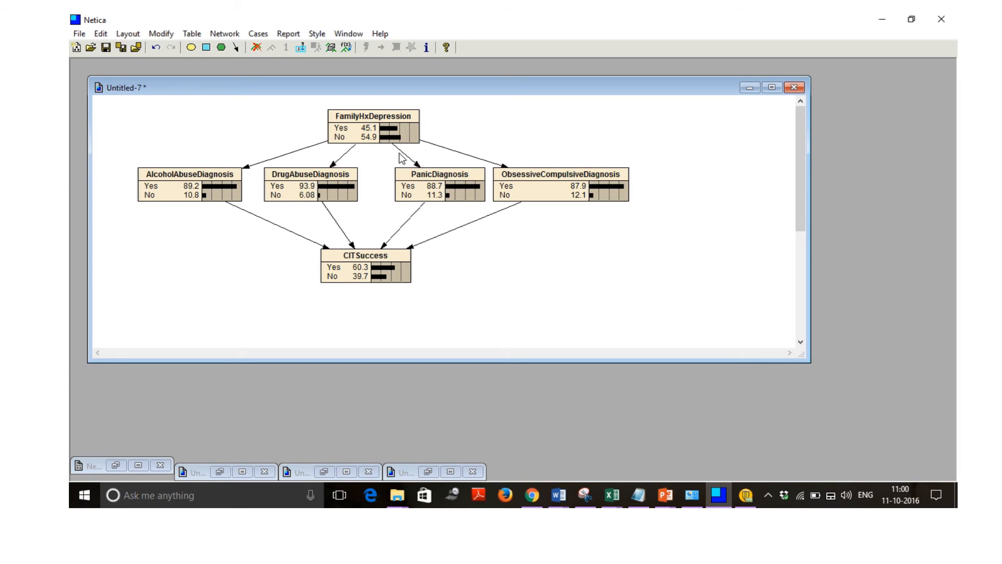
Examine the conditional probability table of the AlcoholAbuseDiagnosis node and close its table and properties.
{"action": "double_click", "coordinate": [206, 174]}
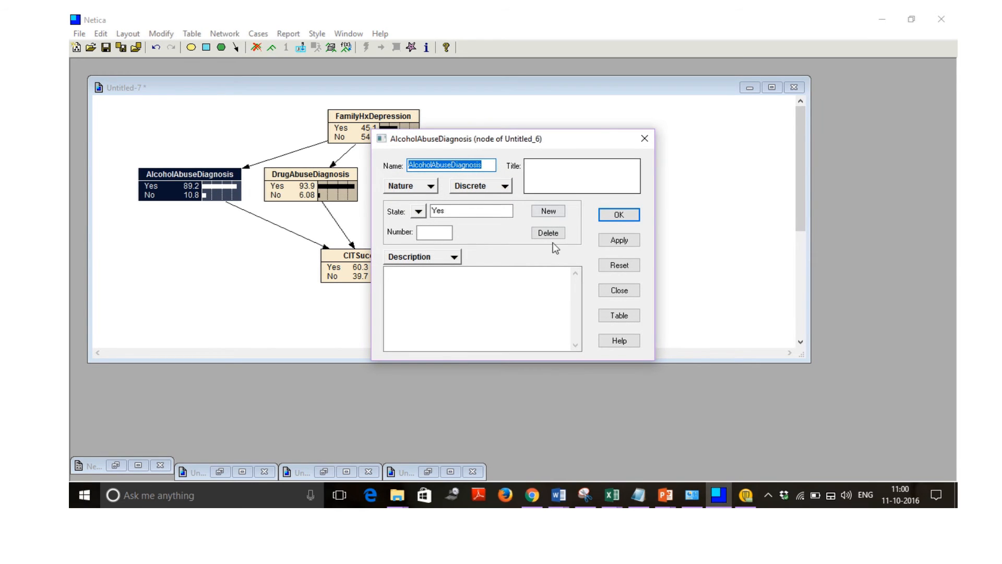
{"action": "left_click", "coordinate": [619, 315]}
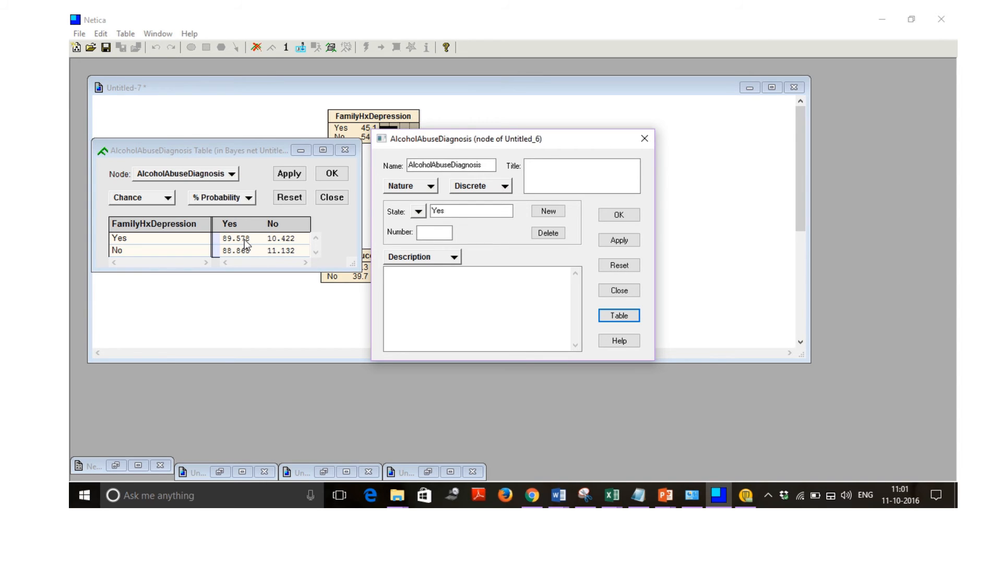
{"action": "left_click", "coordinate": [287, 176]}
{"action": "left_click", "coordinate": [331, 174]}
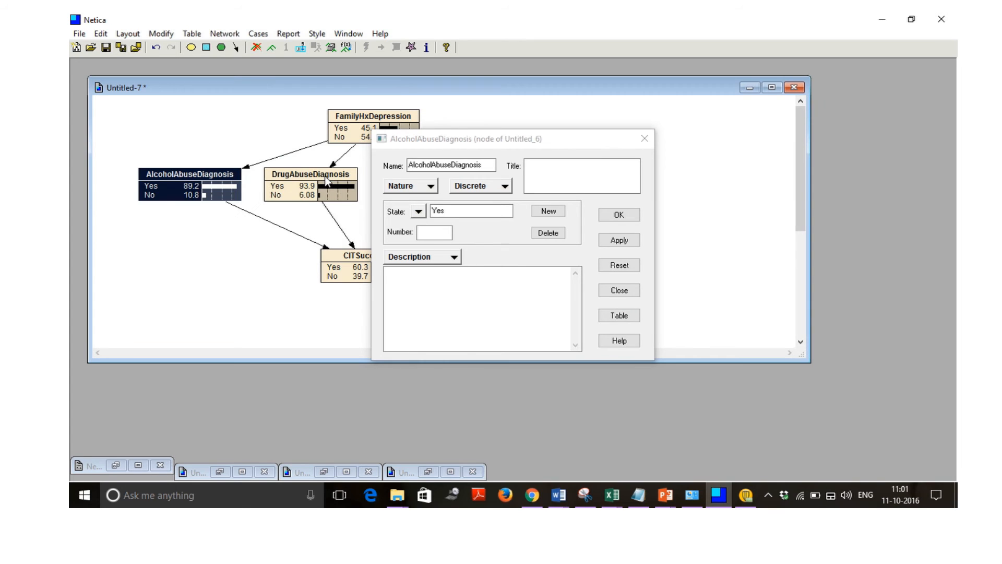
{"action": "left_click", "coordinate": [644, 139]}
{"action": "left_click", "coordinate": [619, 141]}
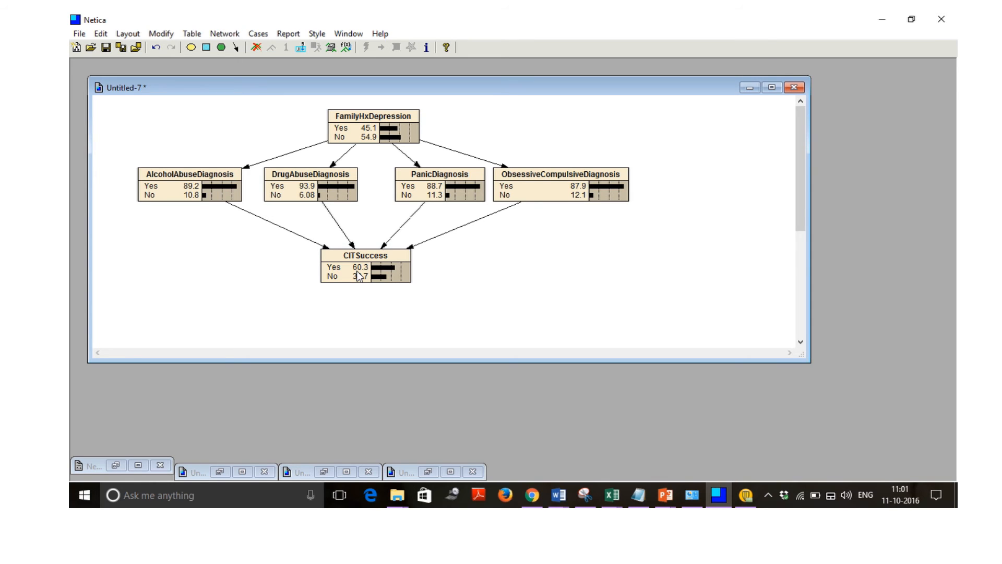
Examine the conditional probability table of the CITSuccess node, moving the properties dialog clear of it, and close the table.
{"action": "double_click", "coordinate": [368, 256]}
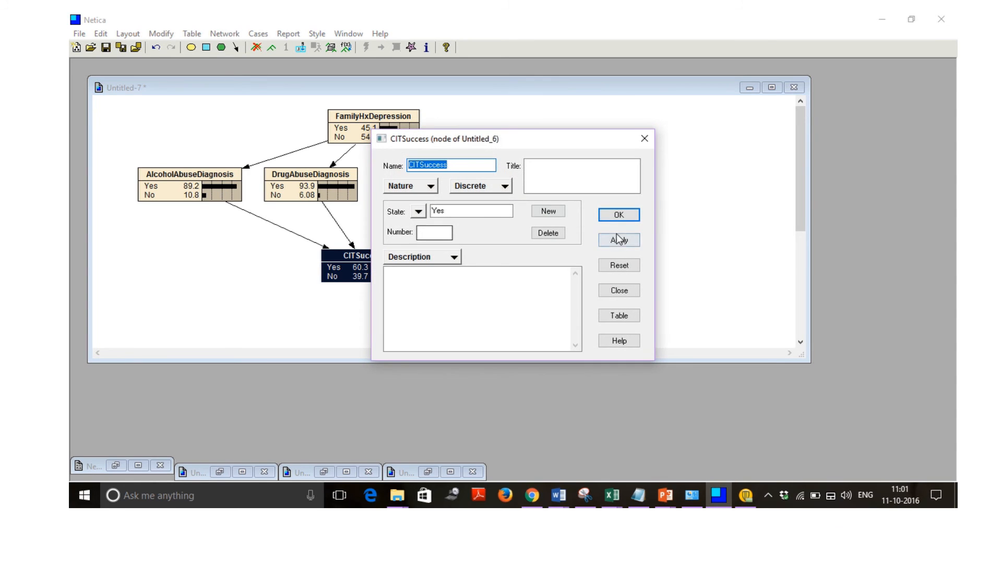
{"action": "left_click", "coordinate": [631, 315]}
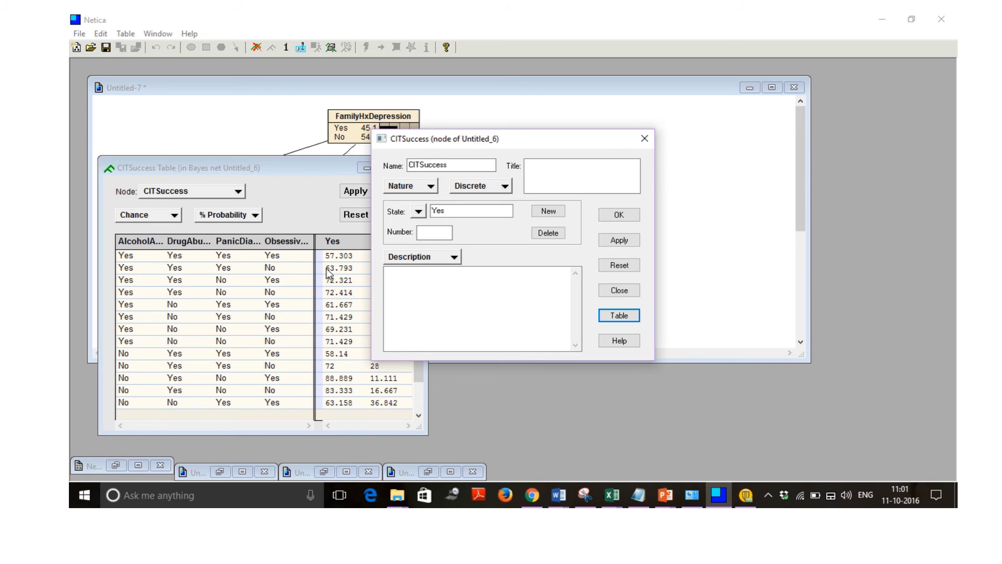
{"action": "left_click_drag", "start_coordinate": [514, 134], "coordinate": [584, 134]}
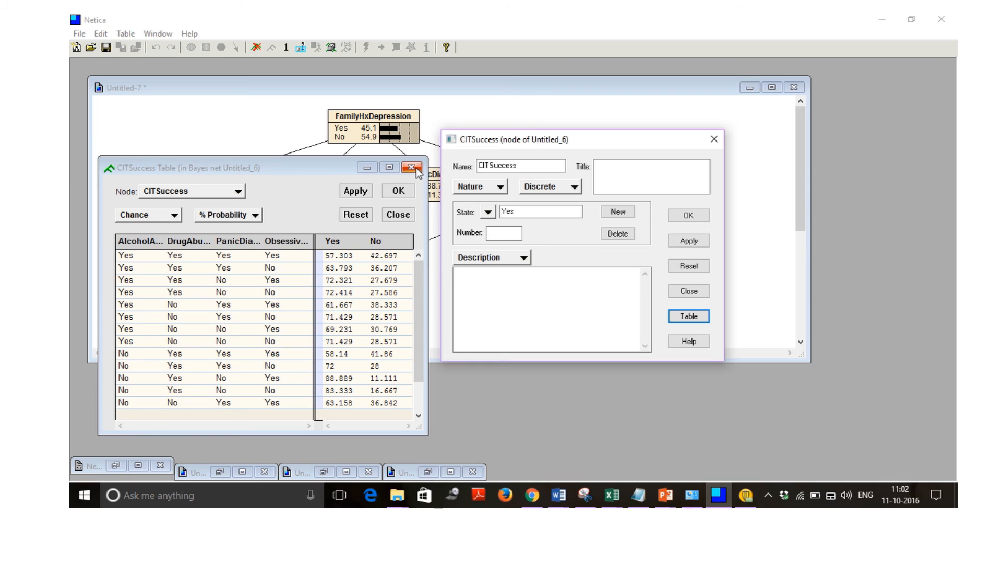
{"action": "left_click", "coordinate": [410, 192]}
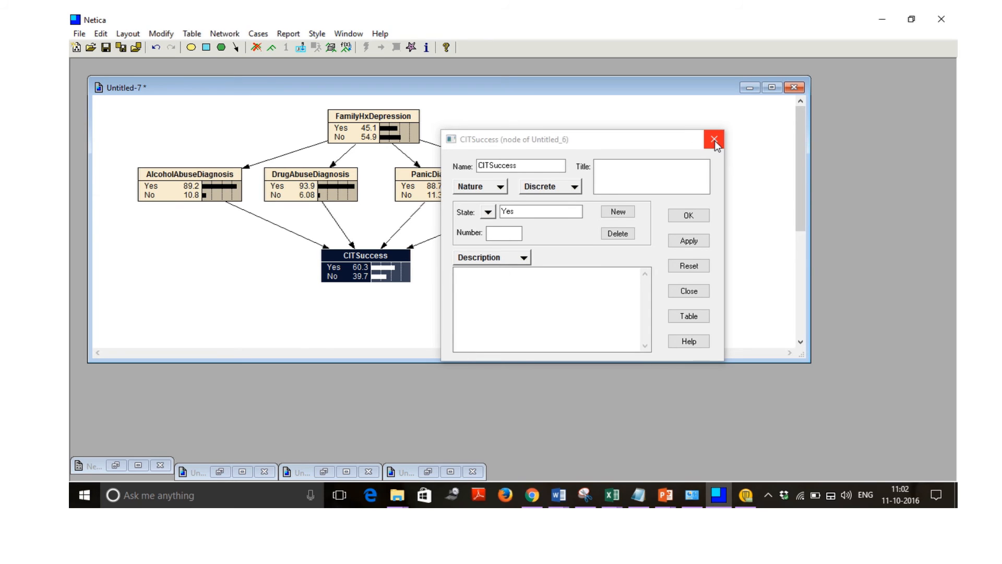
Close the CITSuccess properties, test the finding Yes on FamilyHxDepression and additionally on AlcoholAbuseDiagnosis, and clear both findings.
{"action": "left_click", "coordinate": [704, 215]}
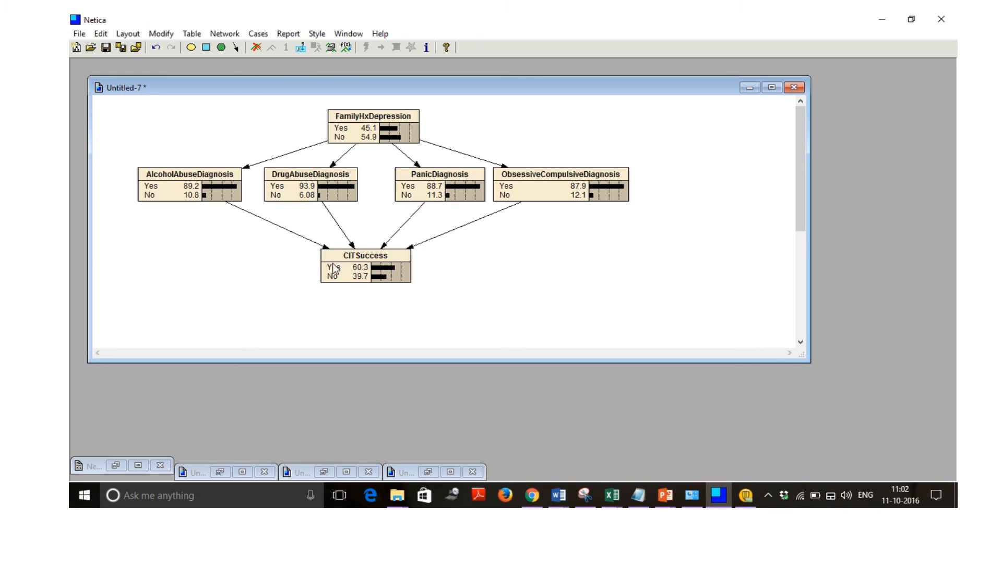
{"action": "left_click", "coordinate": [345, 132]}
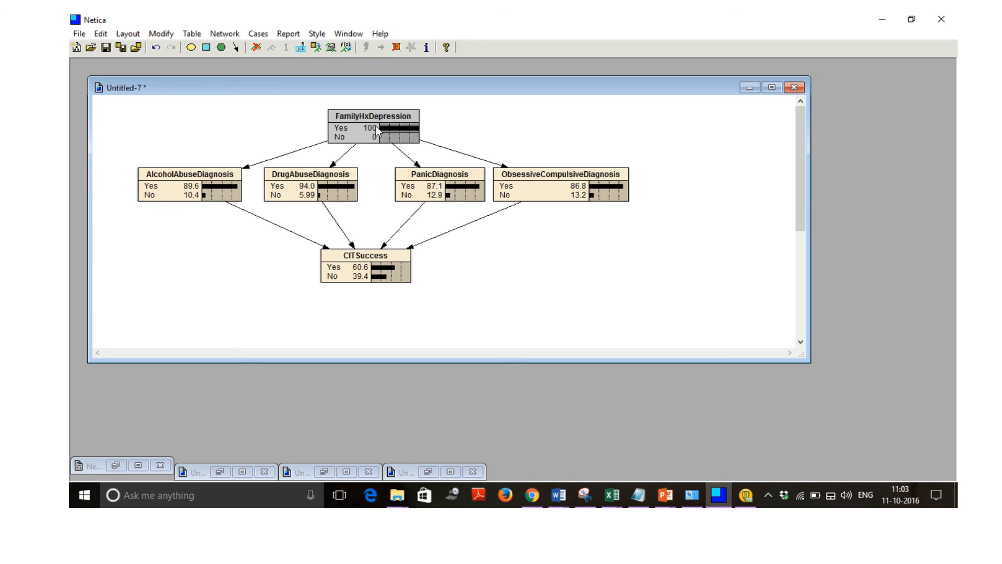
{"action": "left_click", "coordinate": [174, 184]}
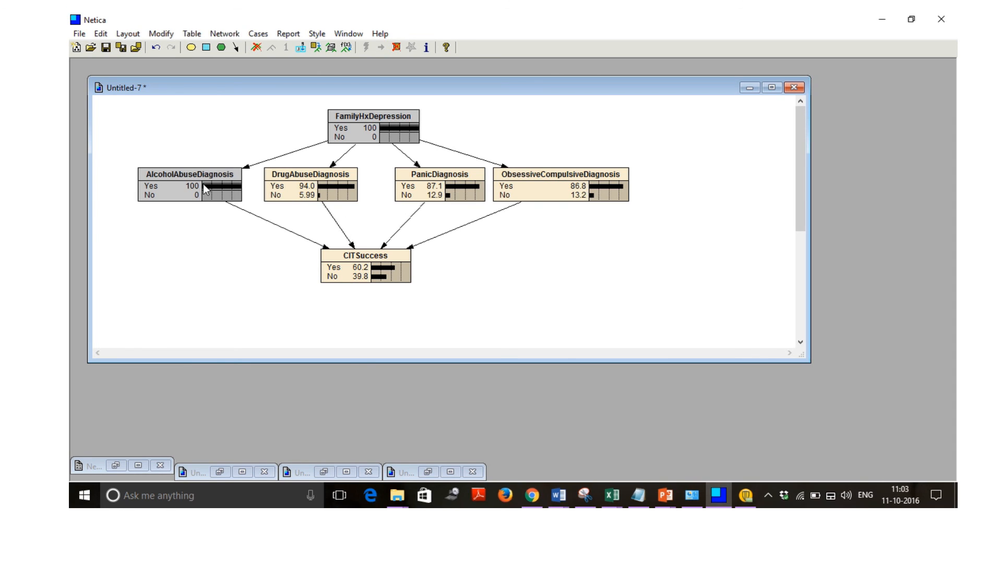
{"action": "left_click", "coordinate": [168, 184]}
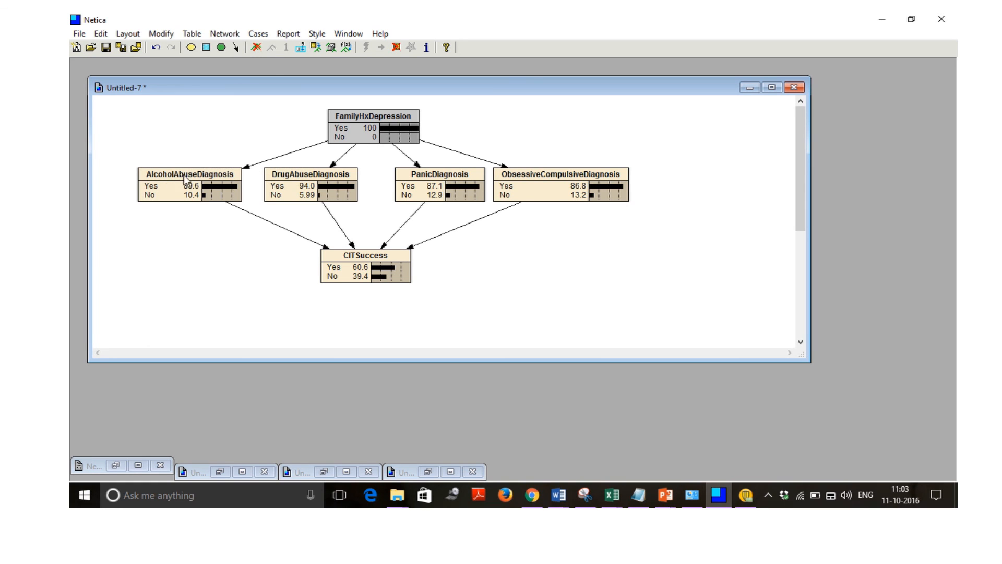
{"action": "left_click", "coordinate": [339, 129]}
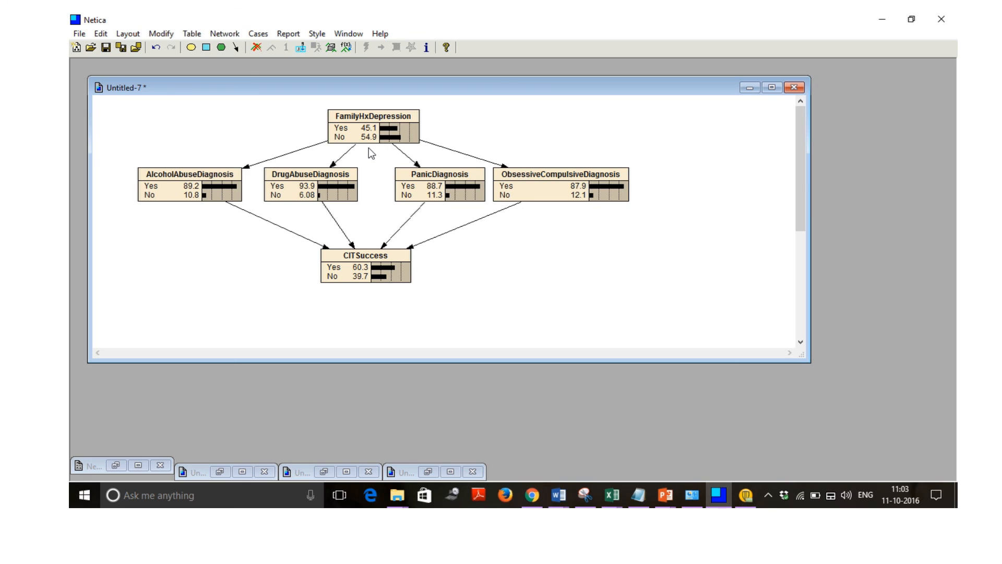
Examine how the finding No on FamilyHxDepression affects the diagnosis and CITSuccess probabilities, and clear the finding.
{"action": "left_click", "coordinate": [339, 137]}
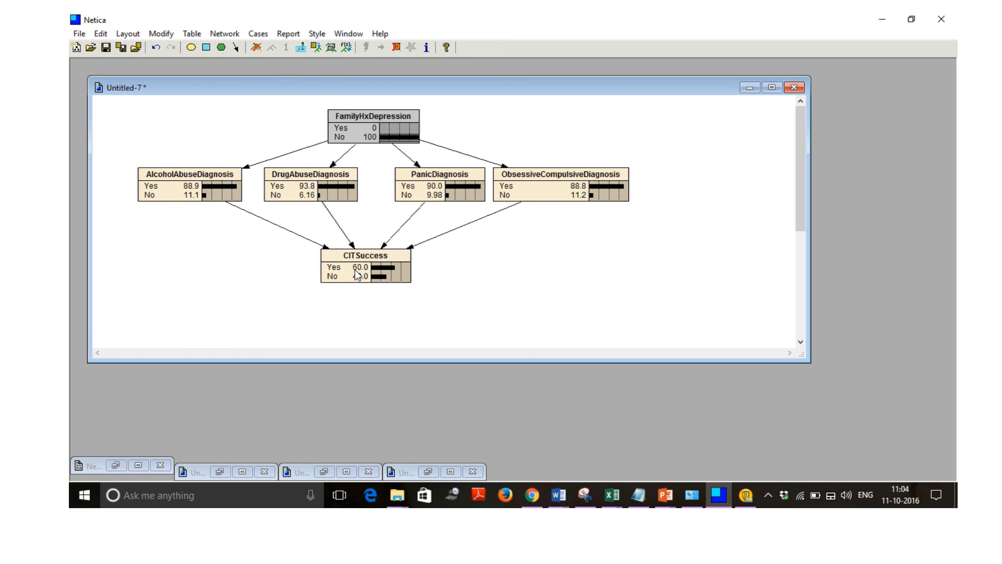
{"action": "left_click", "coordinate": [338, 138]}
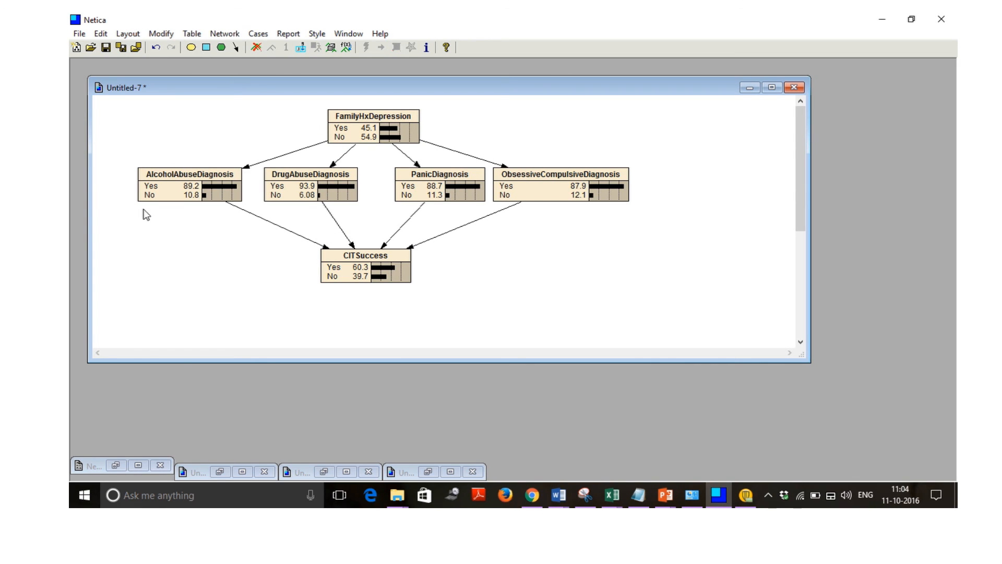